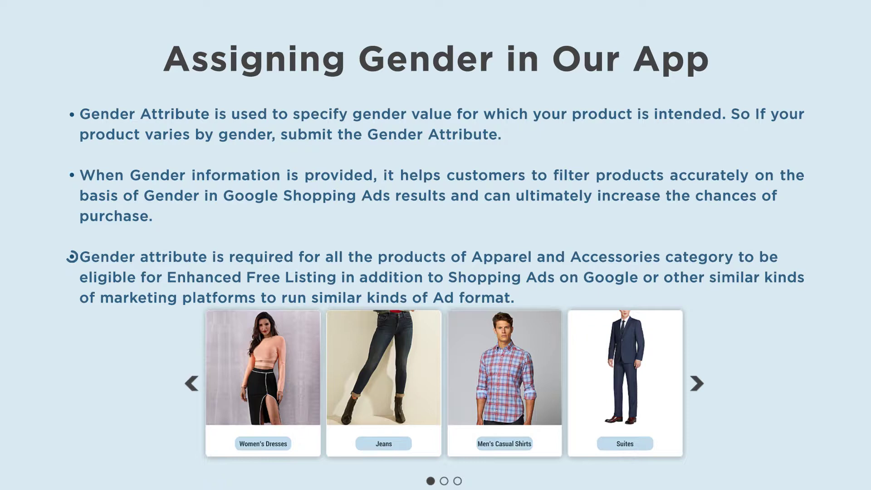
- Page the product-example carousel forward two sets, then back to the first set
{"action": "left_click", "coordinate": [695, 383]}
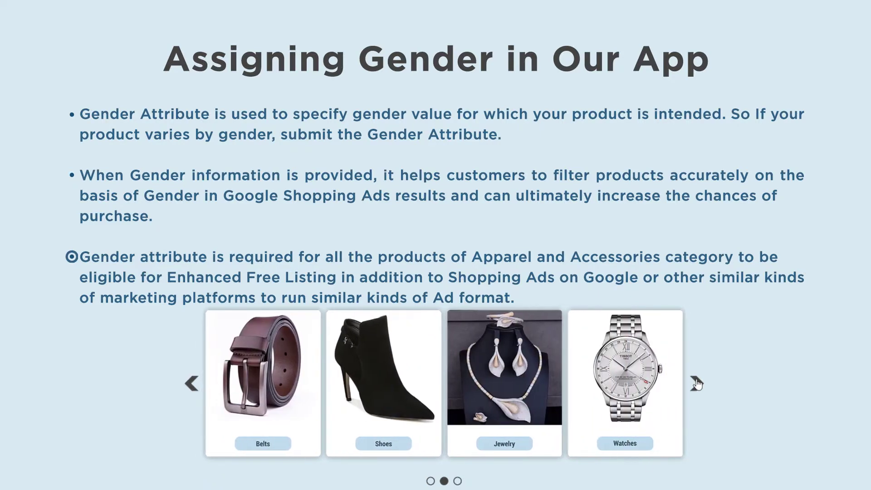
{"action": "left_click", "coordinate": [695, 383]}
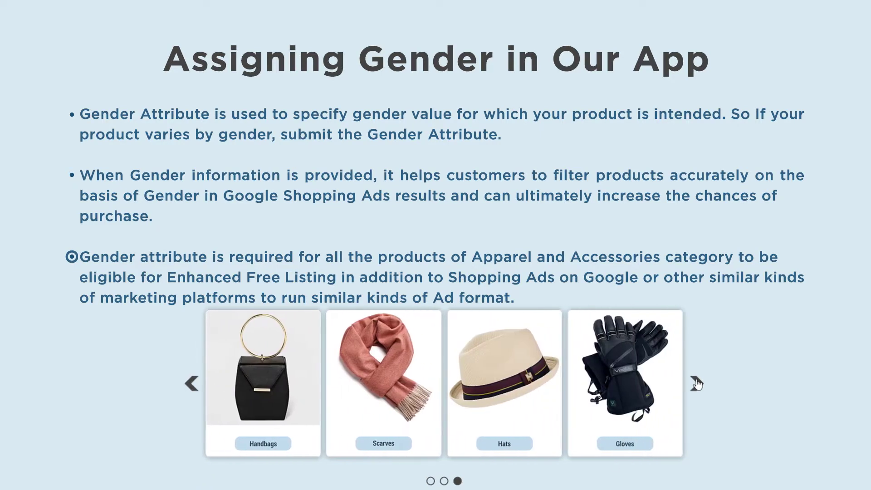
{"action": "left_click", "coordinate": [192, 383]}
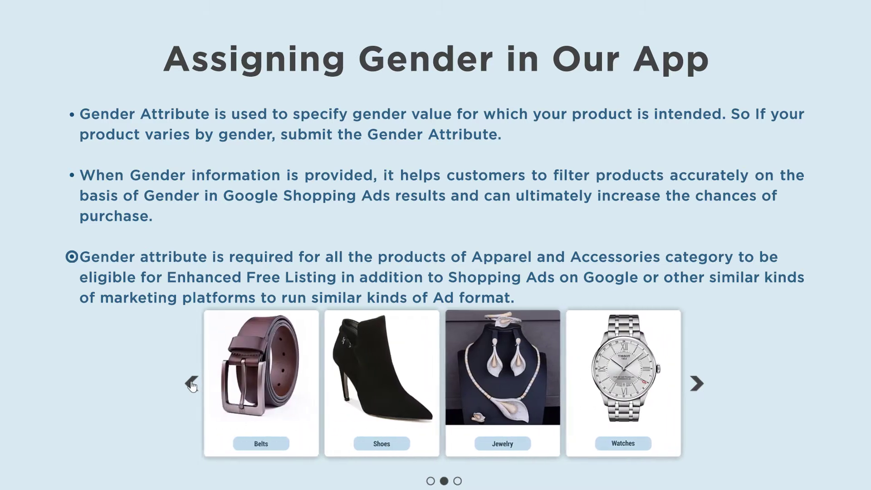
{"action": "left_click", "coordinate": [191, 384]}
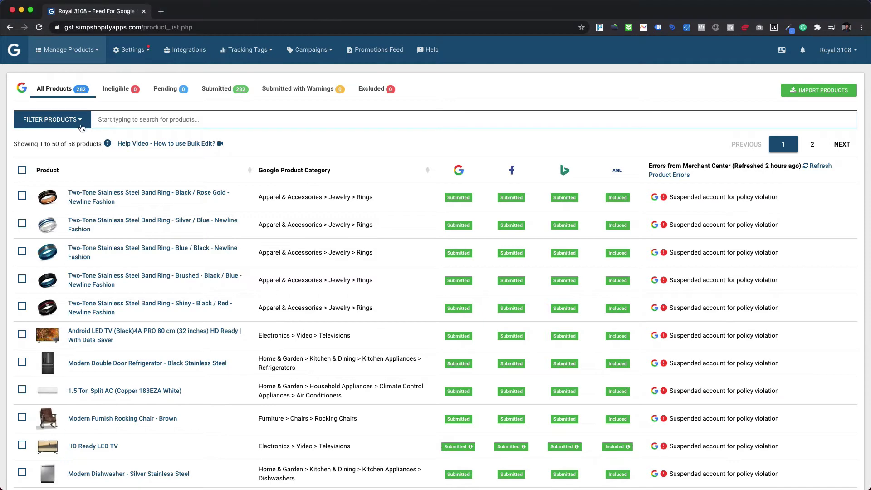
- Filter the product list to Error from Merchant Center is Missing value [gender]
{"action": "left_click", "coordinate": [80, 125]}
{"action": "left_click", "coordinate": [75, 155]}
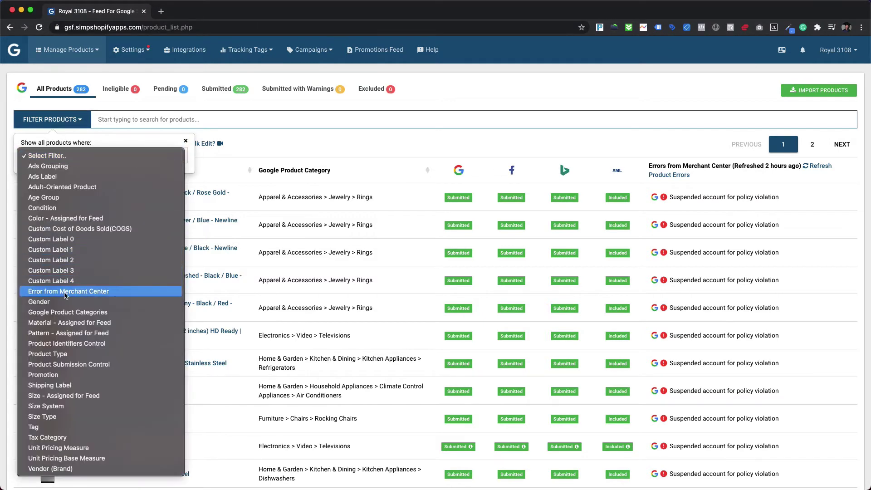
{"action": "left_click", "coordinate": [72, 291]}
{"action": "left_click", "coordinate": [68, 186]}
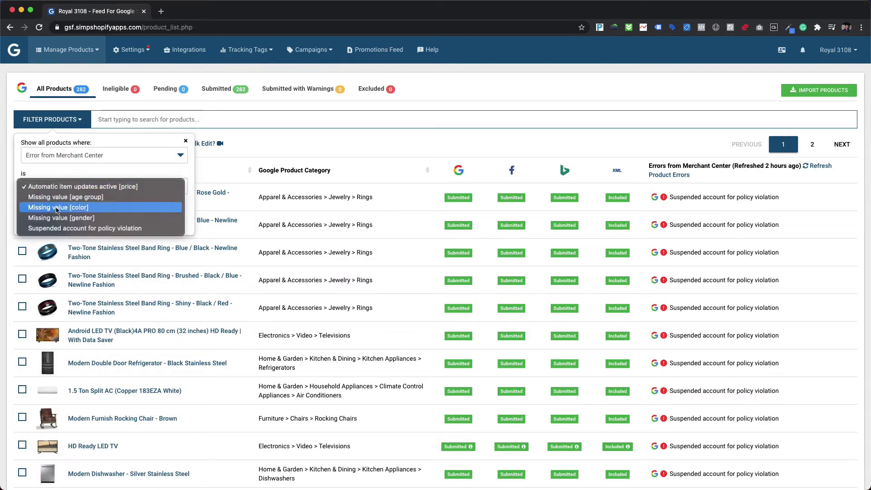
{"action": "left_click", "coordinate": [59, 220]}
{"action": "left_click", "coordinate": [60, 220]}
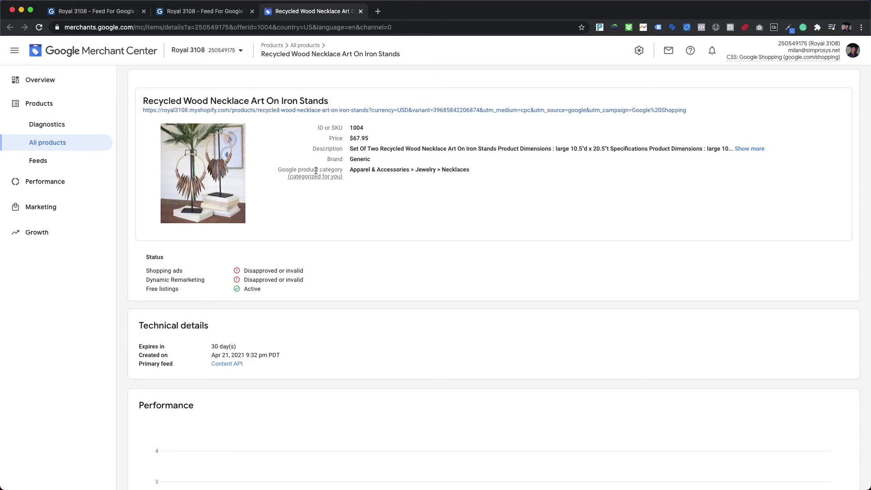
- Review the necklace's Item status issues in Merchant Center, then return to the feed app
{"action": "mouse_move", "coordinate": [325, 179]}
{"action": "scroll", "coordinate": [311, 246], "scroll_direction": "down", "scroll_amount": 11}
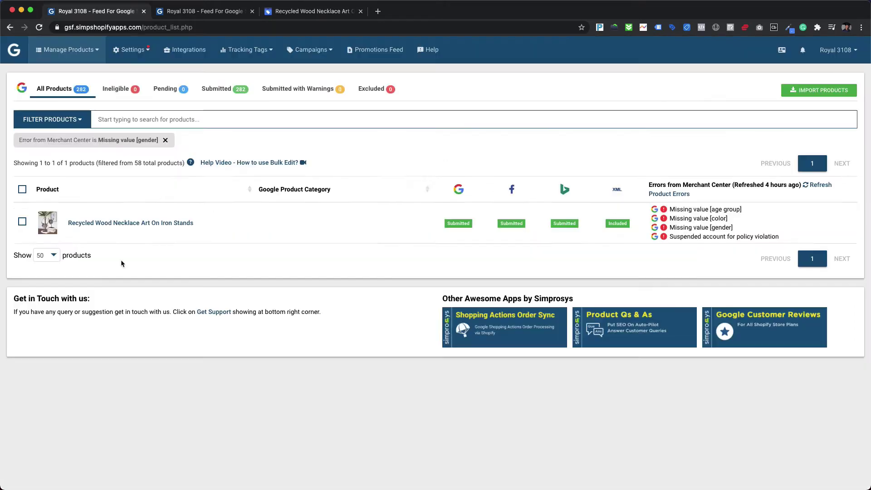
{"action": "key", "text": "super+1"}
- Bulk-assign the necklace the Google product category Holiday Ornament Displays & Stands (6532), searching 'seasonal'
{"action": "left_click", "coordinate": [25, 223]}
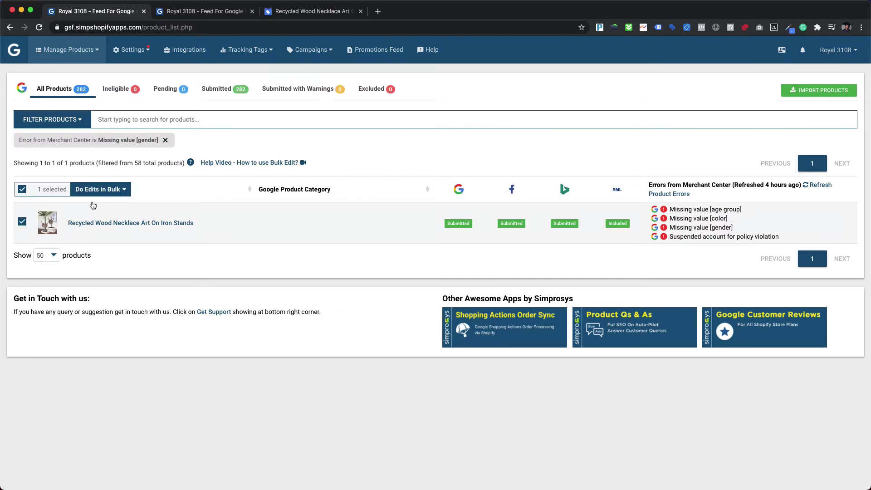
{"action": "left_click", "coordinate": [107, 192]}
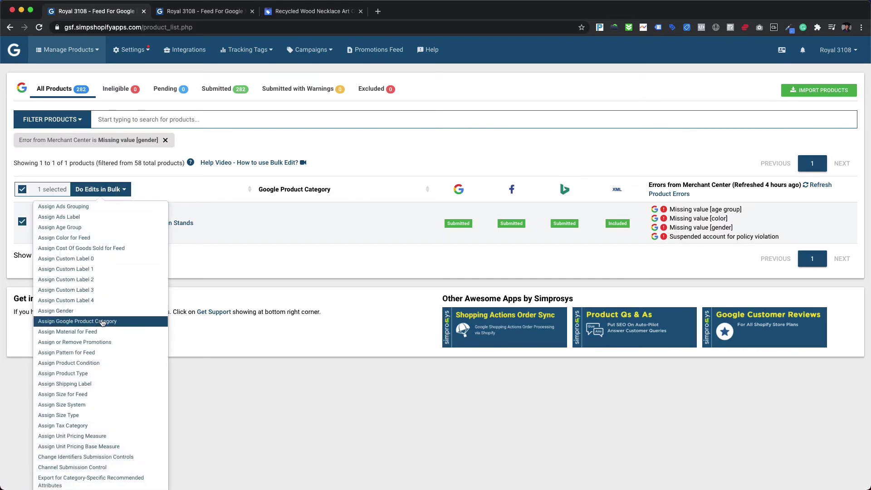
{"action": "left_click", "coordinate": [102, 322]}
{"action": "left_click", "coordinate": [340, 87]}
{"action": "type", "text": "season"}
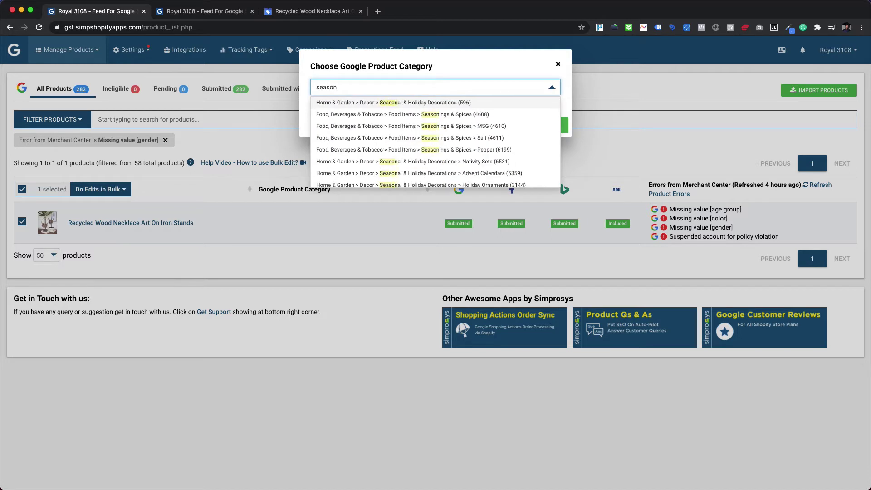
{"action": "type", "text": "al"}
{"action": "scroll", "coordinate": [424, 156], "scroll_direction": "down", "scroll_amount": 5}
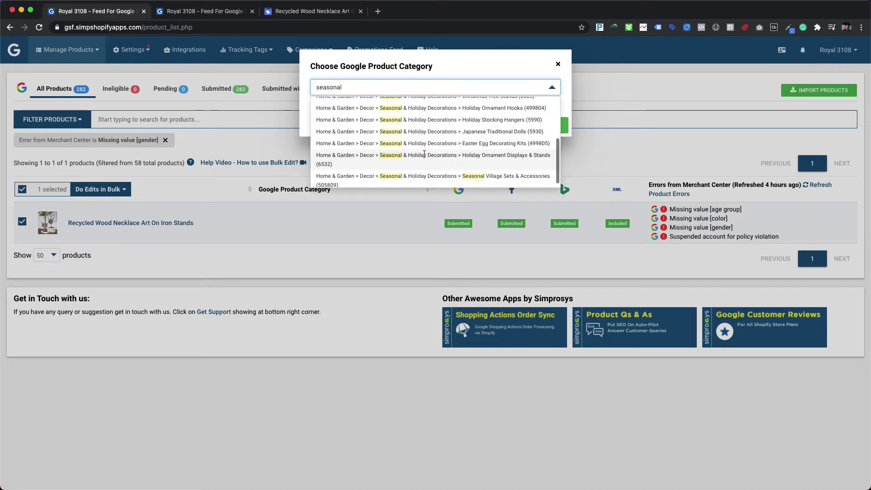
{"action": "left_click", "coordinate": [445, 157]}
{"action": "left_click", "coordinate": [527, 136]}
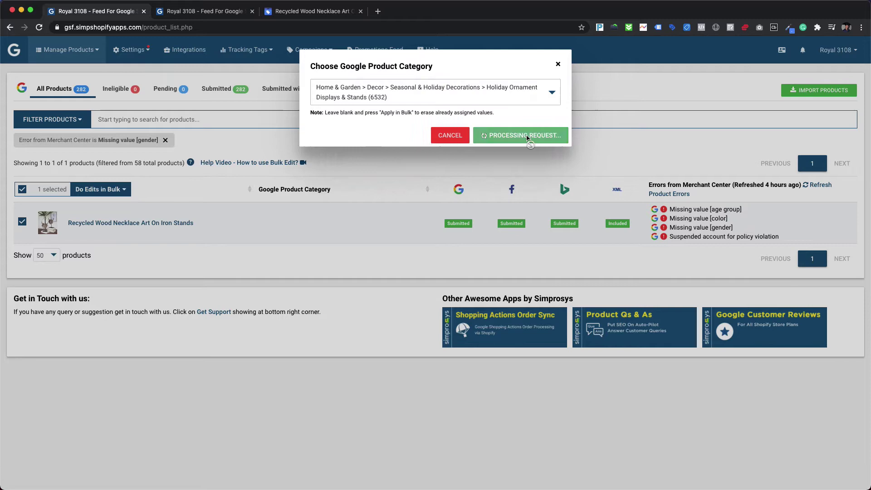
{"action": "left_click", "coordinate": [430, 318]}
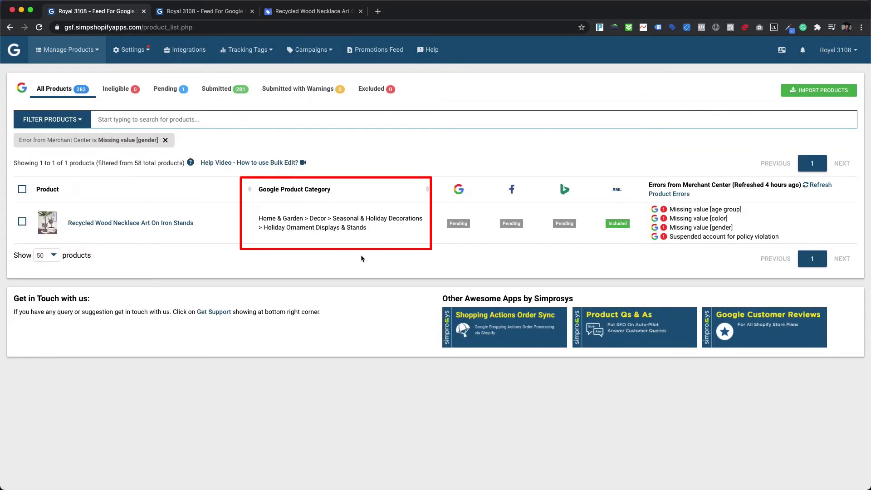
- Check the necklace's Merchant Center page for its new category and remaining item issues
{"action": "key", "text": "super+3"}
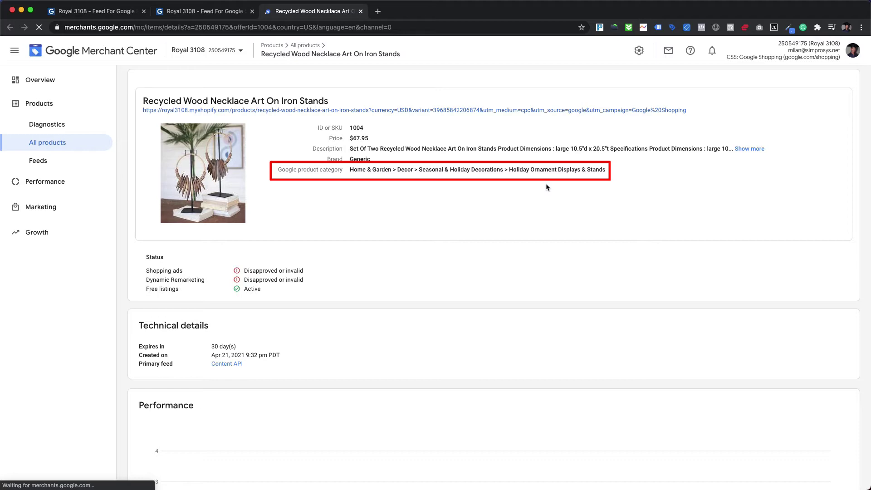
{"action": "scroll", "coordinate": [545, 184], "scroll_direction": "down", "scroll_amount": 10}
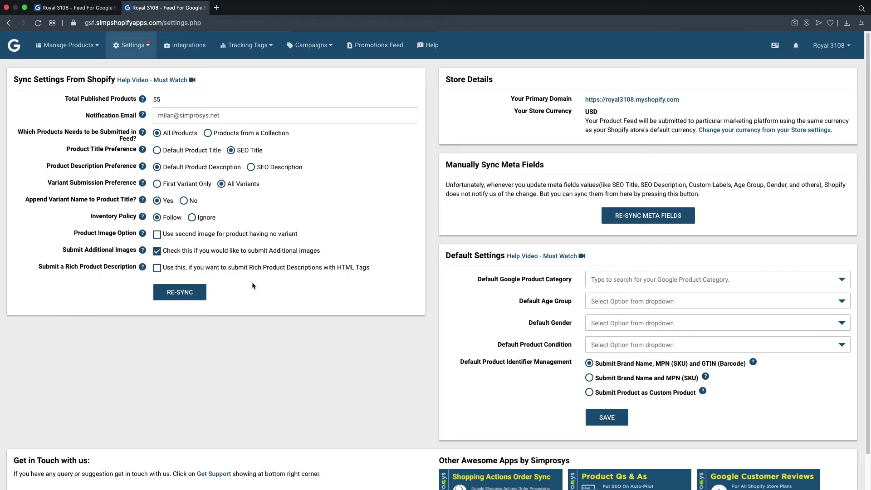
- Go to Settings > Automated Rules for Feed and begin a new rule
{"action": "left_click", "coordinate": [140, 47]}
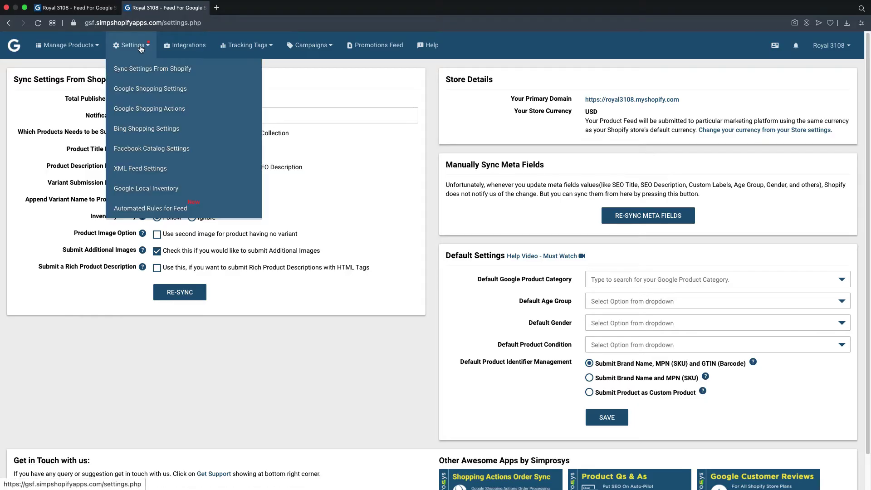
{"action": "left_click", "coordinate": [216, 209]}
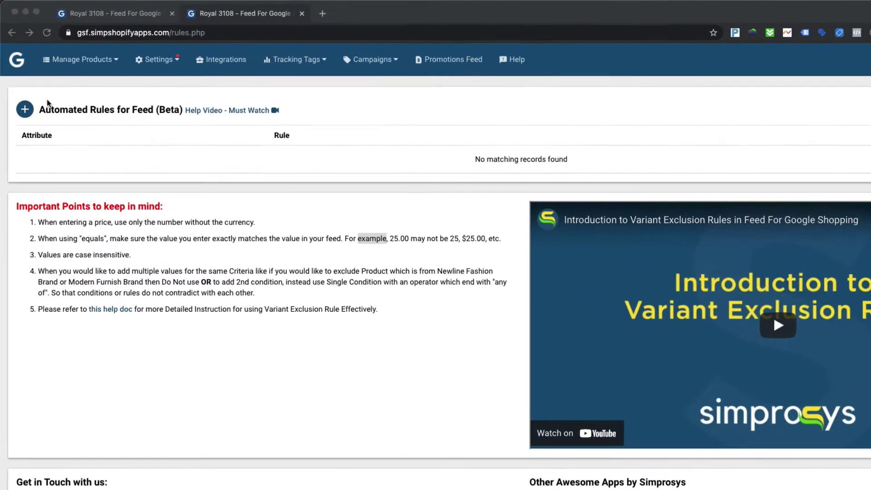
{"action": "left_click", "coordinate": [25, 108]}
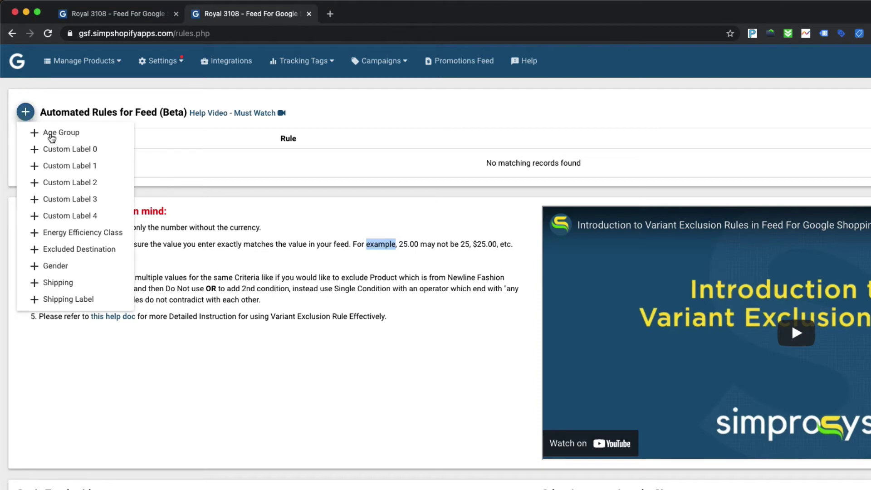
- Start a Gender rule with the condition Product Title contains any of
{"action": "left_click", "coordinate": [52, 265]}
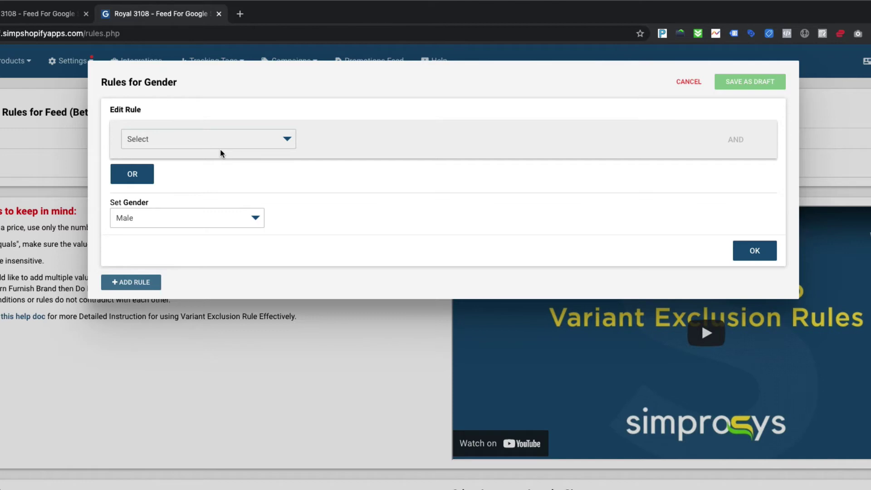
{"action": "left_click", "coordinate": [219, 146]}
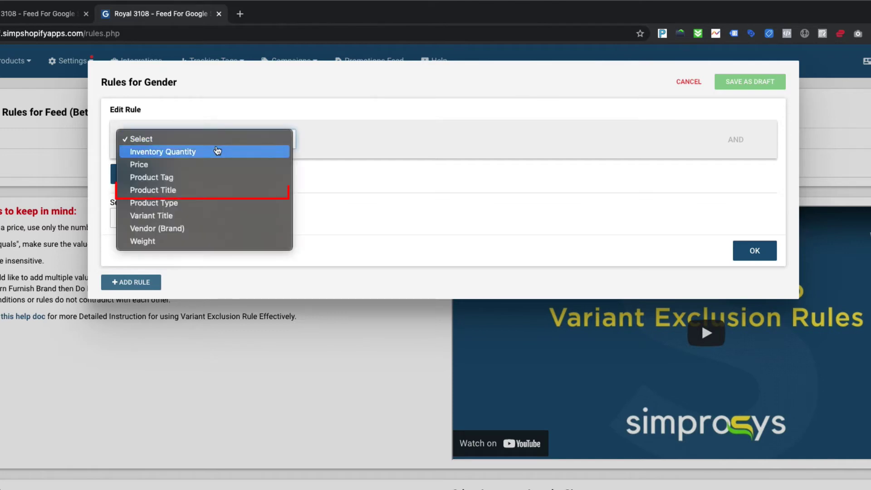
{"action": "left_click", "coordinate": [204, 190]}
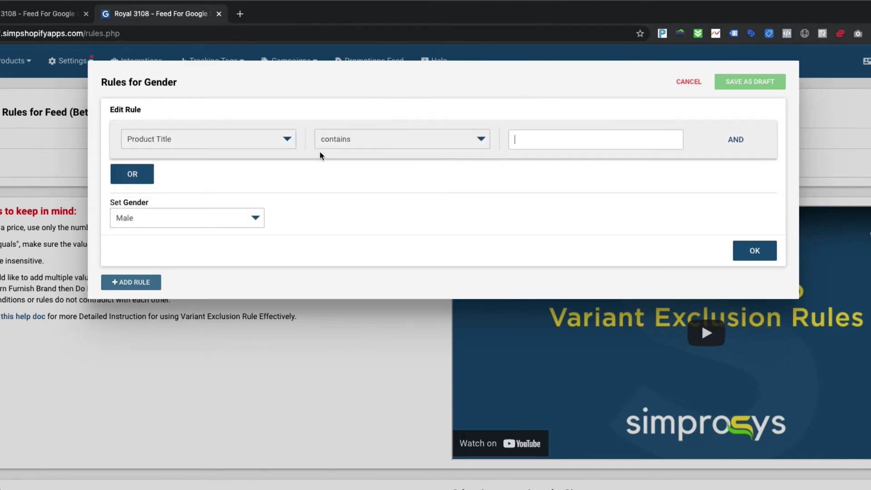
{"action": "left_click", "coordinate": [351, 144]}
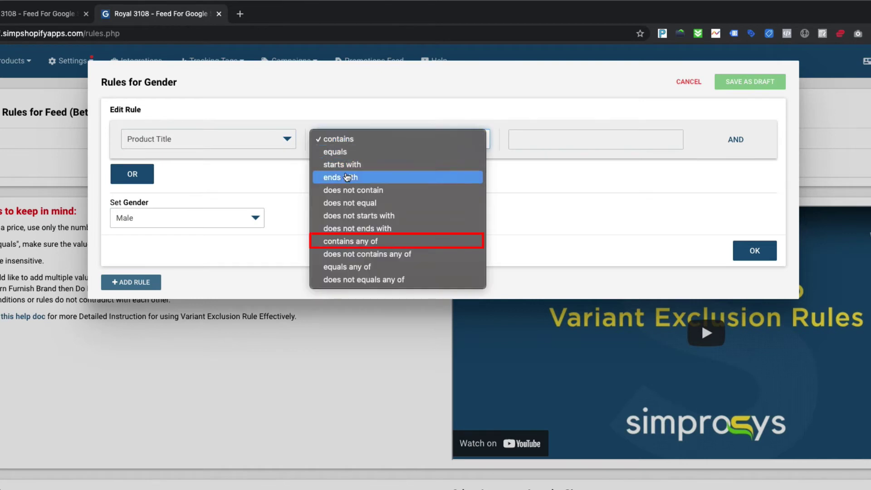
{"action": "left_click", "coordinate": [350, 240]}
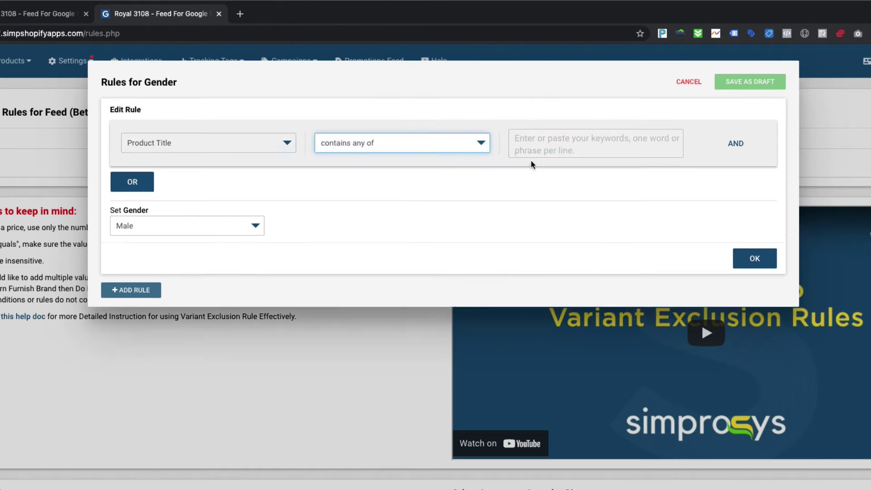
- Enter the title keywords Women, Lady and Girl, then add an OR condition
{"action": "left_click", "coordinate": [531, 154]}
{"action": "type", "text": "Women"}
{"action": "key", "text": "Return"}
{"action": "type", "text": "Lad"}
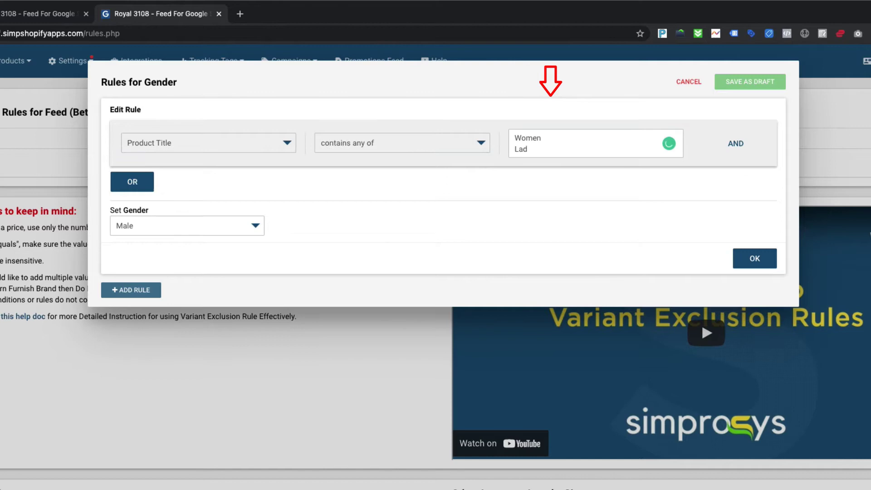
{"action": "type", "text": "y"}
{"action": "key", "text": "Return"}
{"action": "type", "text": "Girl"}
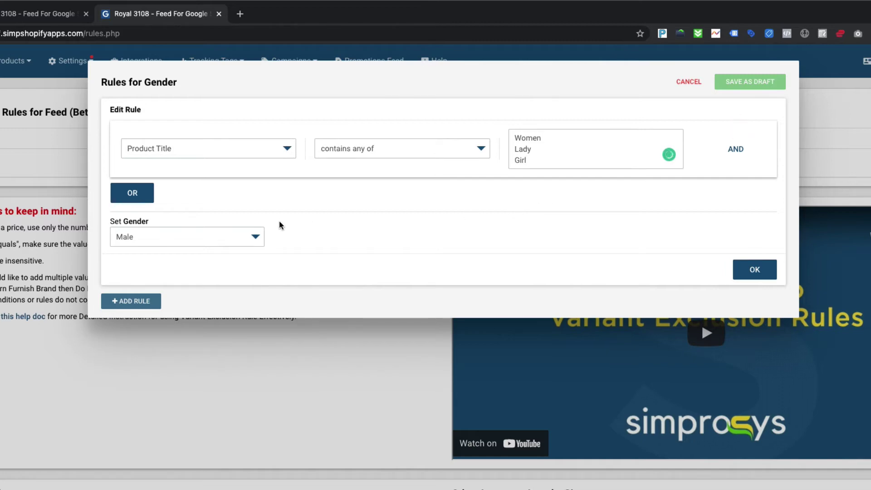
{"action": "left_click", "coordinate": [142, 196]}
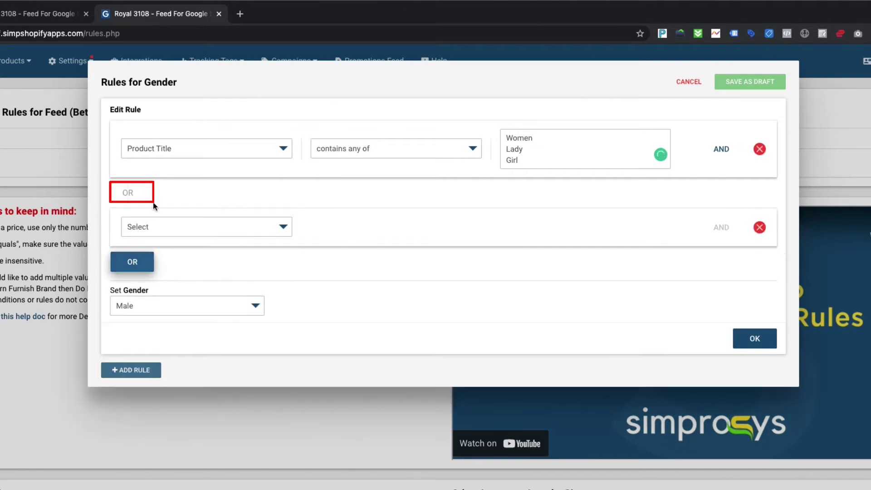
- Set the second condition to Product Tag equals Female
{"action": "left_click", "coordinate": [159, 231]}
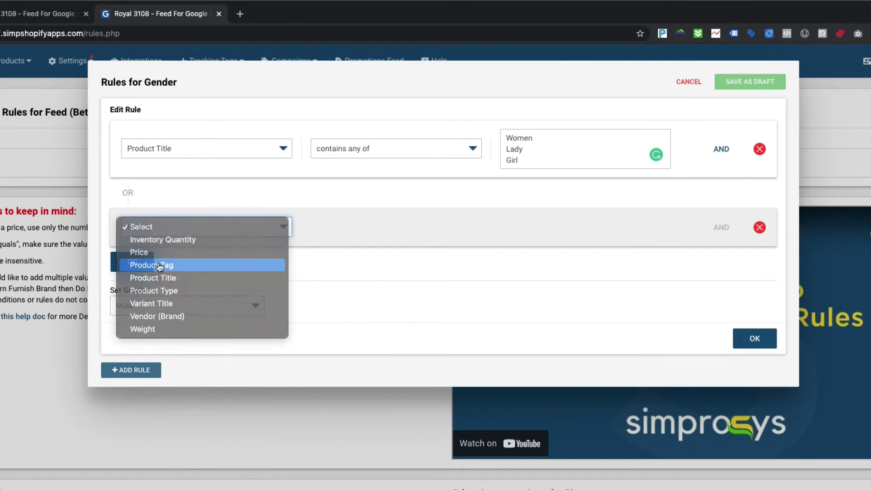
{"action": "left_click", "coordinate": [158, 266]}
{"action": "left_click", "coordinate": [350, 230]}
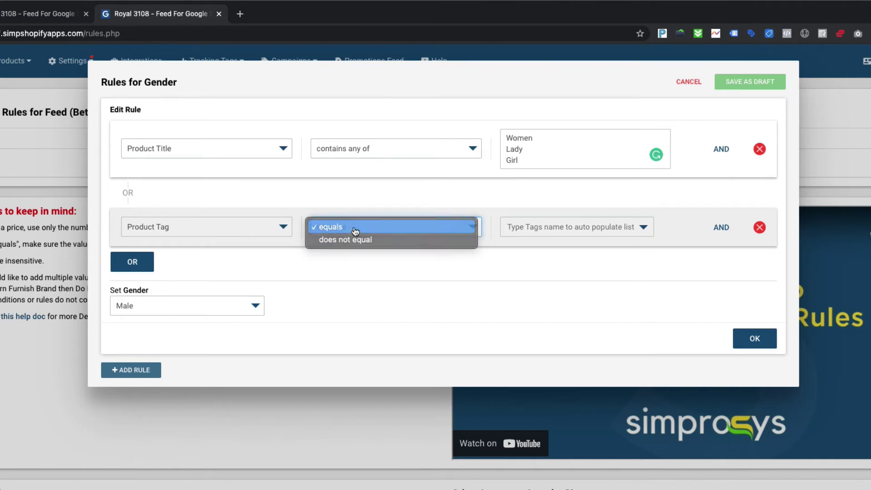
{"action": "left_click", "coordinate": [347, 226]}
{"action": "left_click", "coordinate": [539, 226]}
{"action": "type", "text": "Female"}
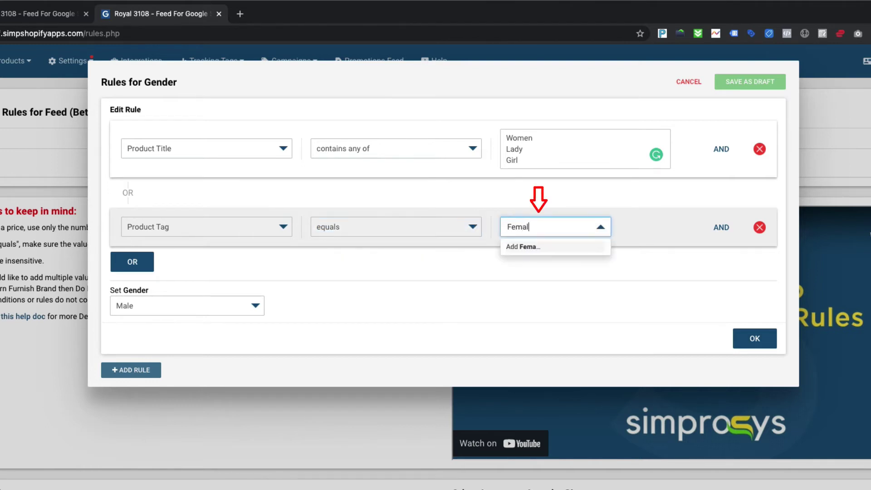
{"action": "left_click", "coordinate": [540, 249]}
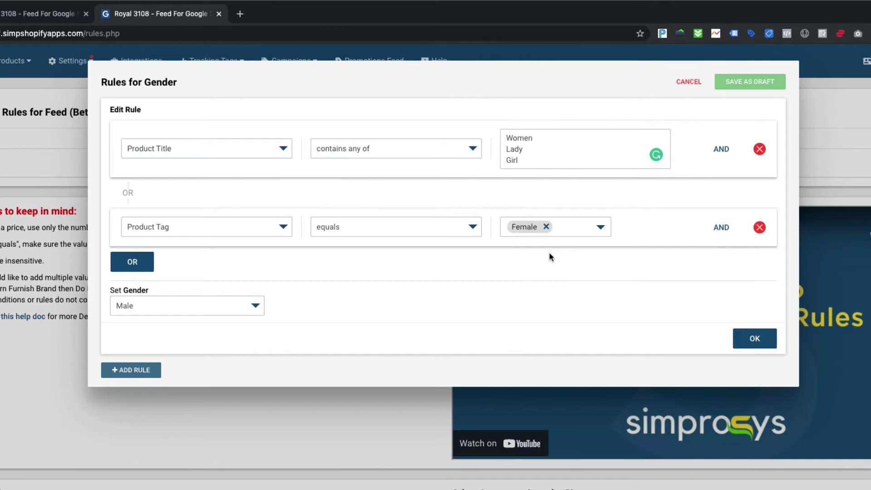
- Add a third OR condition: Vendor (Brand) equals Newline Fashion
{"action": "left_click", "coordinate": [138, 262]}
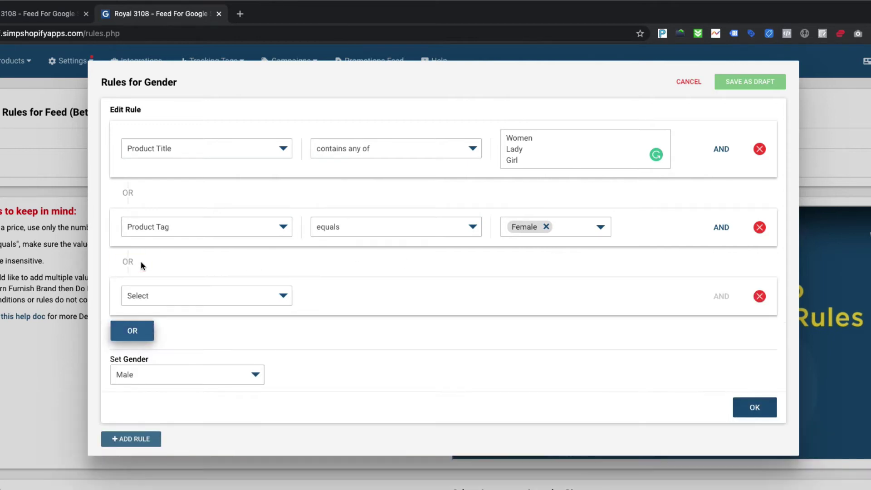
{"action": "left_click", "coordinate": [142, 295]}
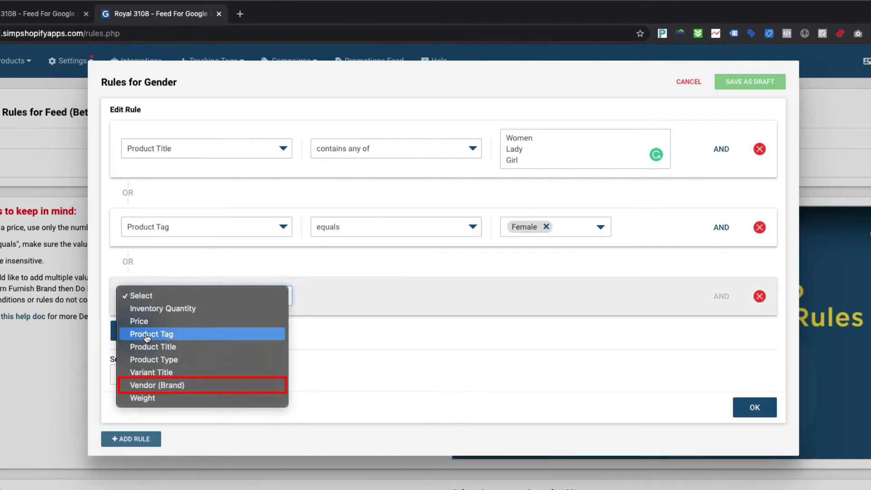
{"action": "left_click", "coordinate": [146, 385]}
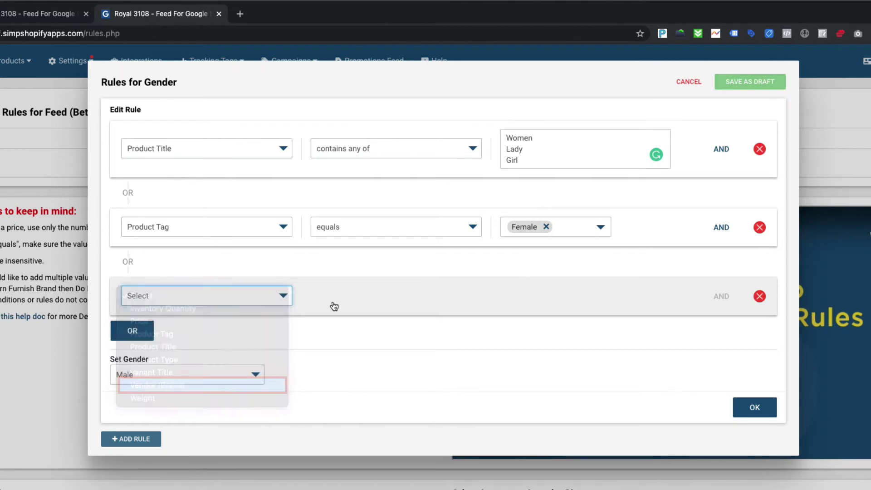
{"action": "left_click", "coordinate": [358, 300]}
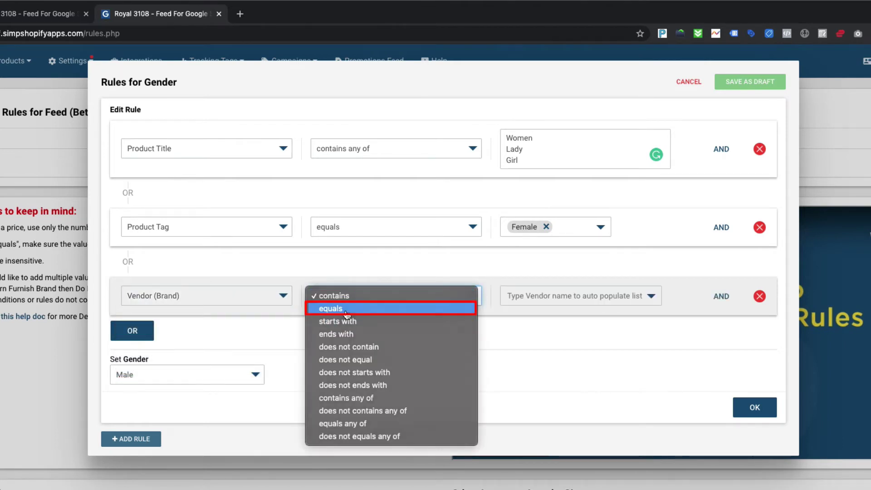
{"action": "left_click", "coordinate": [338, 306]}
{"action": "left_click", "coordinate": [551, 296]}
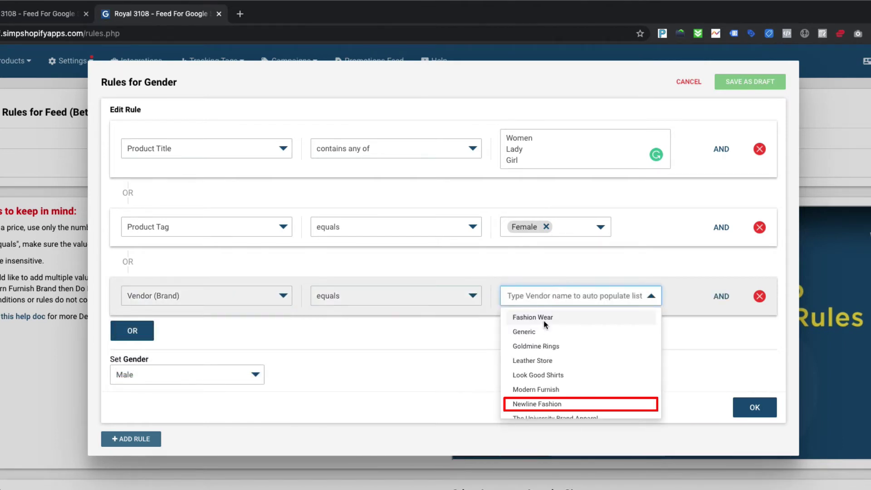
{"action": "left_click", "coordinate": [534, 403]}
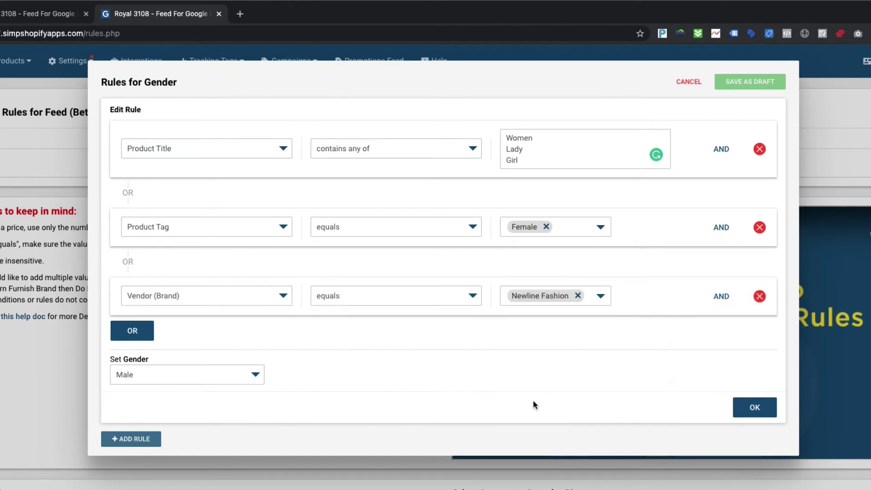
{"action": "left_click", "coordinate": [215, 367]}
- Set the rule's gender to Female and save it, then start a new Product Title rule
{"action": "left_click", "coordinate": [205, 386]}
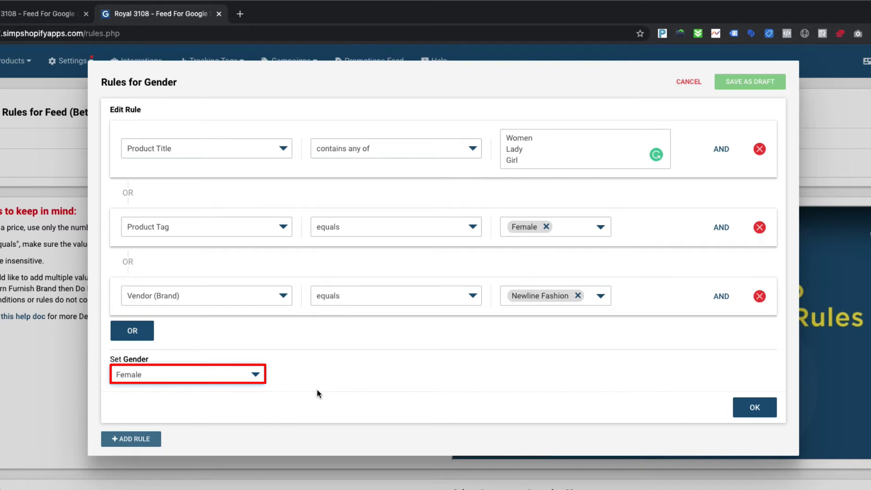
{"action": "left_click", "coordinate": [737, 408]}
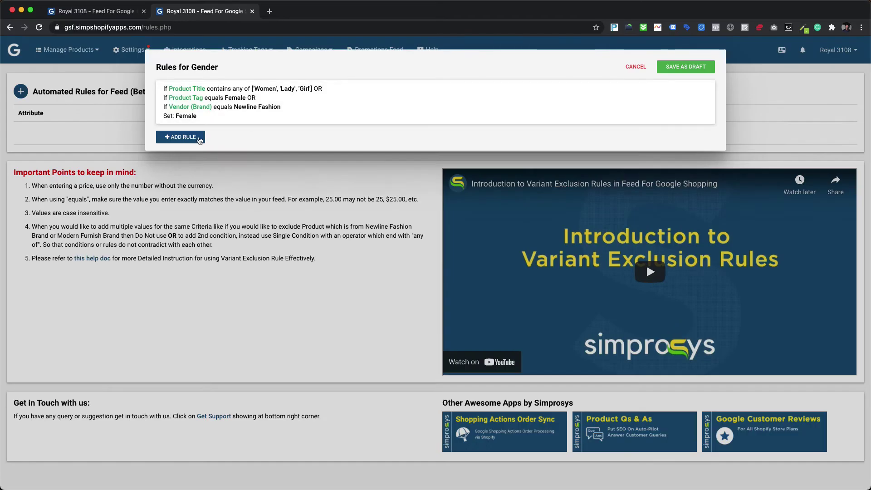
{"action": "left_click", "coordinate": [200, 140]}
{"action": "left_click", "coordinate": [244, 172]}
{"action": "left_click", "coordinate": [233, 202]}
{"action": "left_click", "coordinate": [401, 172]}
- Make the condition Product Title contains any of Men or Boy
{"action": "left_click", "coordinate": [388, 261]}
{"action": "left_click", "coordinate": [553, 168]}
{"action": "type", "text": "Men"}
{"action": "key", "text": "Return"}
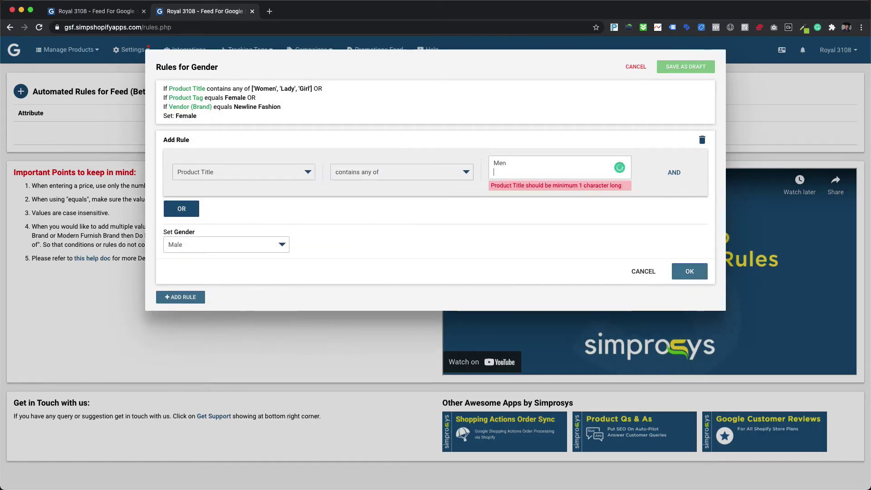
{"action": "type", "text": "Boy"}
- Add an OR condition: Product Type equals any of Men's Leather Jackets, Men's Casual Shirts
{"action": "left_click", "coordinate": [181, 208]}
{"action": "left_click", "coordinate": [208, 234]}
{"action": "left_click", "coordinate": [213, 271]}
{"action": "left_click", "coordinate": [389, 229]}
{"action": "left_click", "coordinate": [363, 367]}
{"action": "left_click", "coordinate": [540, 230]}
{"action": "type", "text": "Me"}
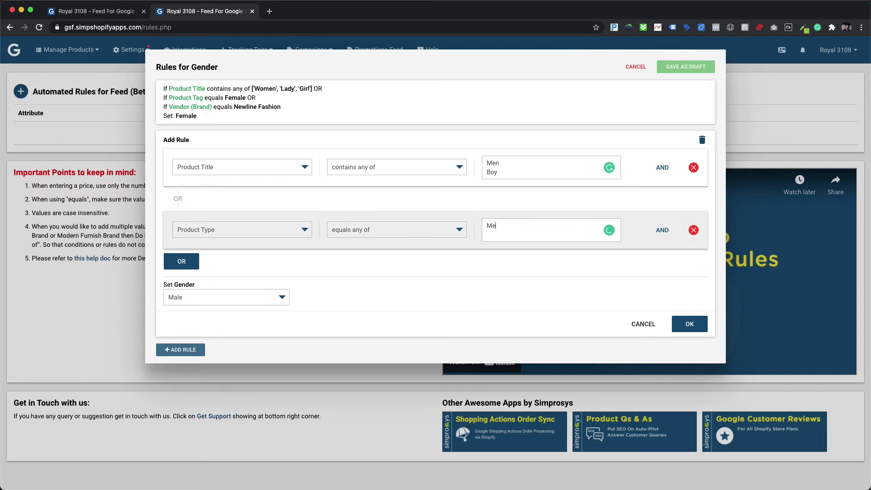
{"action": "type", "text": "n's Leather Jackets"}
{"action": "key", "text": "Return"}
{"action": "type", "text": "Men's Casual Shir"}
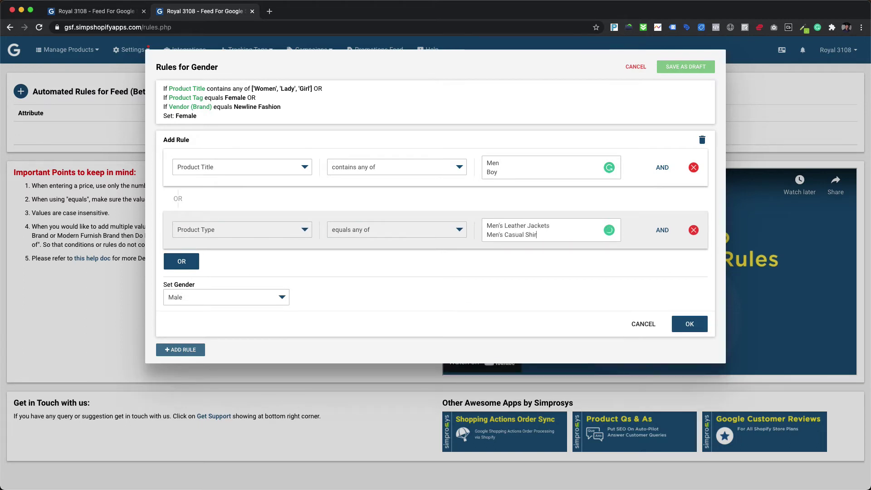
{"action": "type", "text": "ts"}
- Add an OR condition Product Tag equals Male and save the Male gender rule
{"action": "left_click", "coordinate": [182, 261]}
{"action": "left_click", "coordinate": [214, 289]}
{"action": "left_click", "coordinate": [199, 345]}
{"action": "left_click", "coordinate": [390, 288]}
{"action": "left_click", "coordinate": [349, 299]}
{"action": "type", "text": "Male"}
{"action": "key", "text": "Return"}
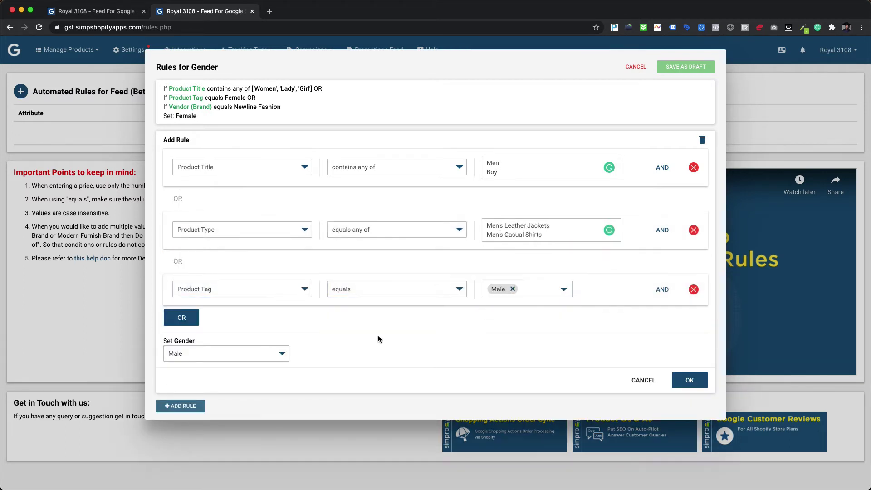
{"action": "left_click", "coordinate": [683, 381]}
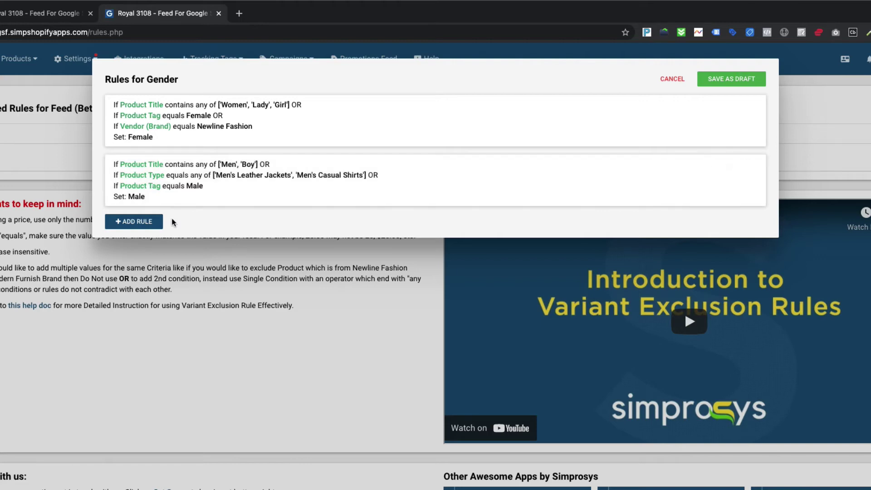
- Add a third rule whose condition is Product Type contains any of 'Hoodie' or 'Sweatshirt'
{"action": "left_click", "coordinate": [144, 222]}
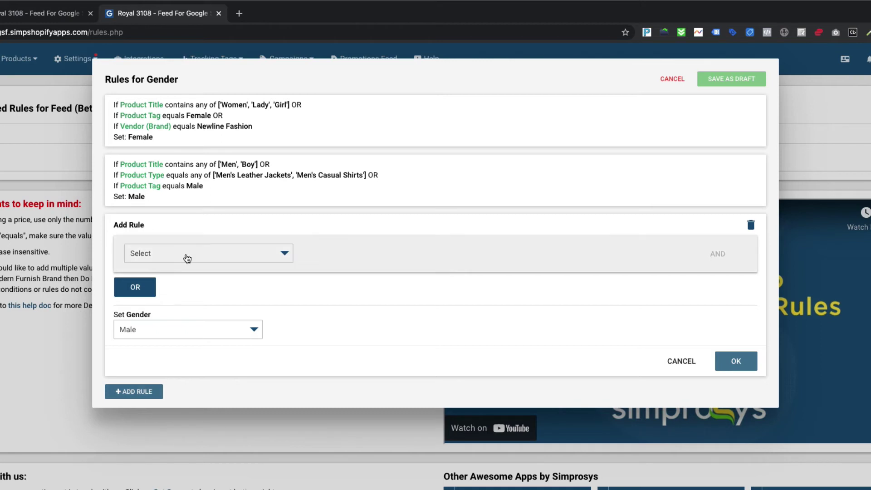
{"action": "left_click", "coordinate": [189, 256]}
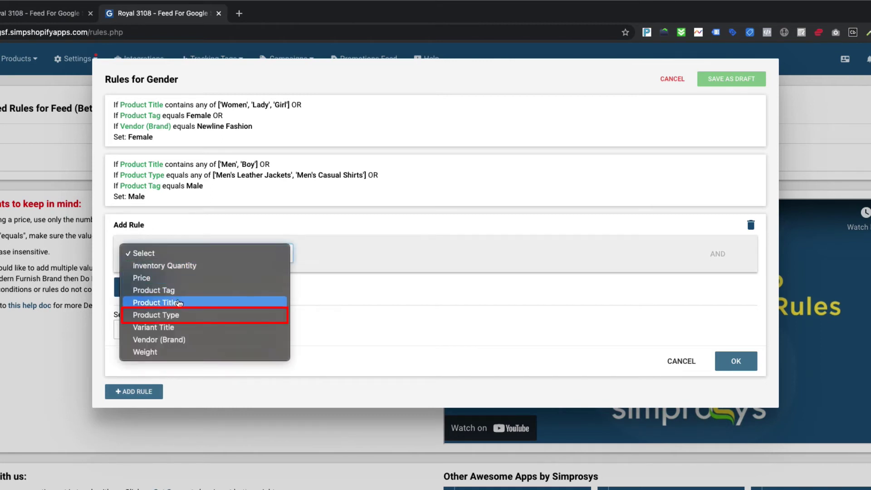
{"action": "left_click", "coordinate": [176, 315]}
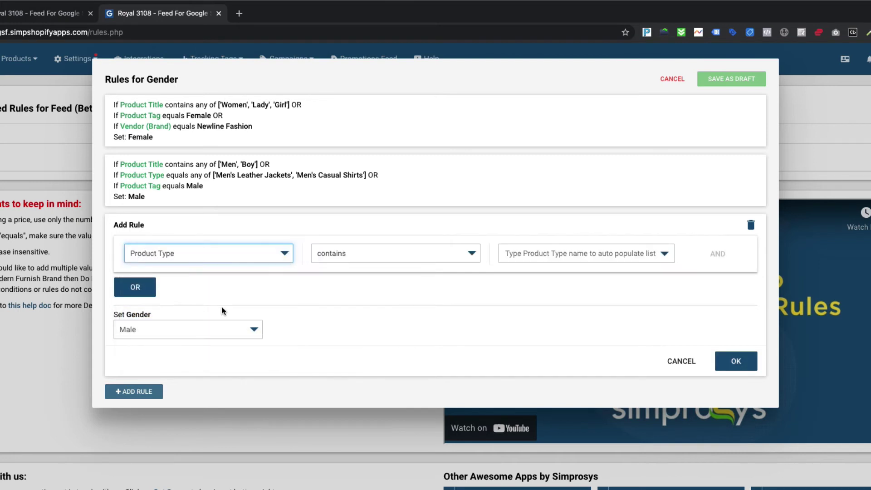
{"action": "left_click", "coordinate": [361, 259]}
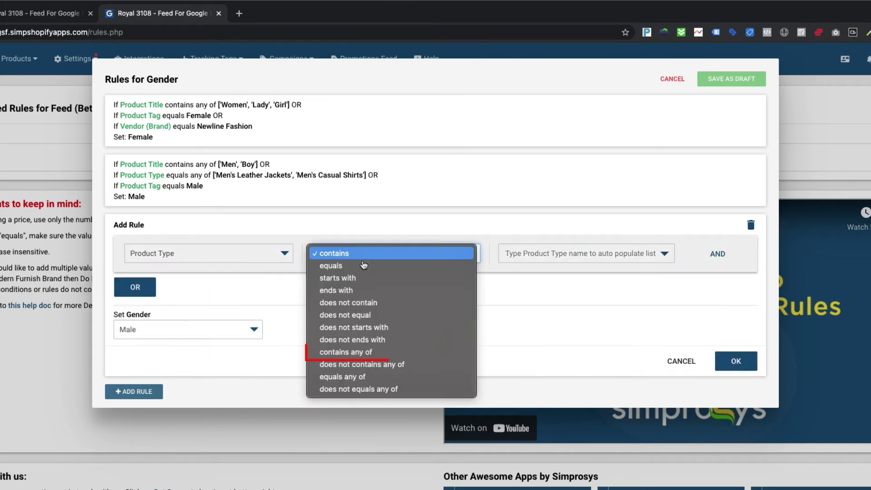
{"action": "left_click", "coordinate": [358, 353]}
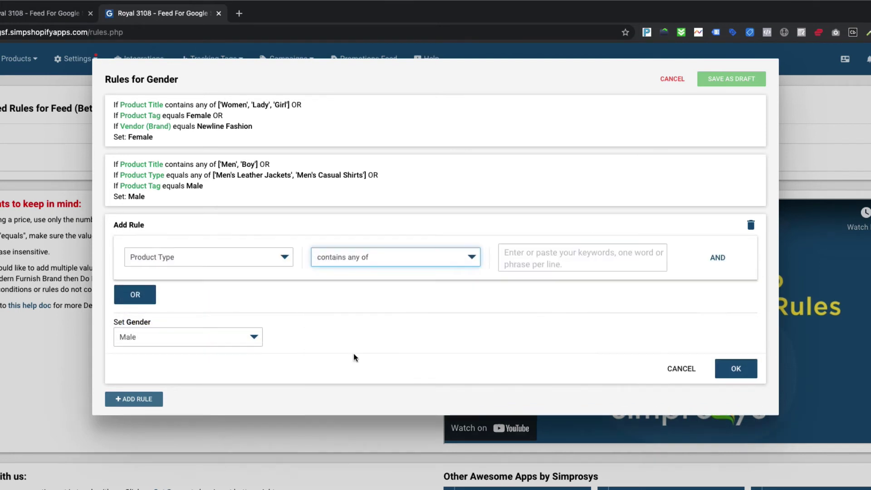
{"action": "left_click", "coordinate": [539, 267]}
{"action": "type", "text": "Hoodie"}
{"action": "key", "text": "Return"}
{"action": "type", "text": "Sw"}
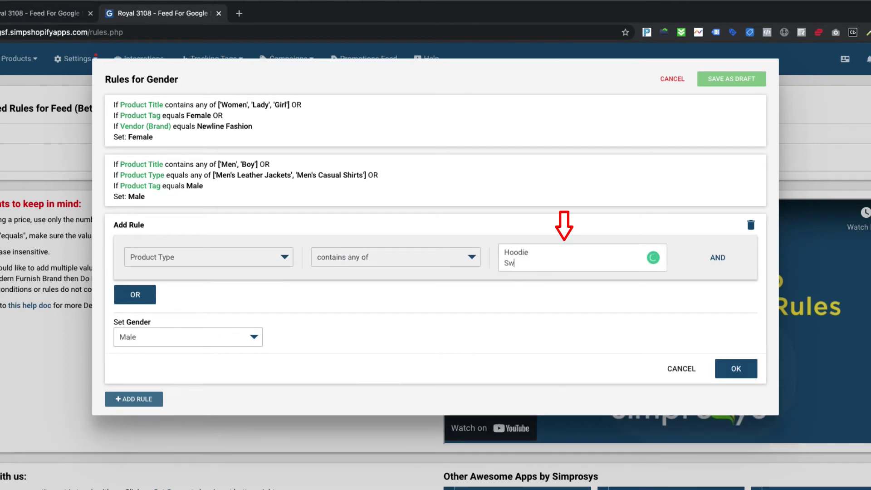
{"action": "type", "text": "eatshirt"}
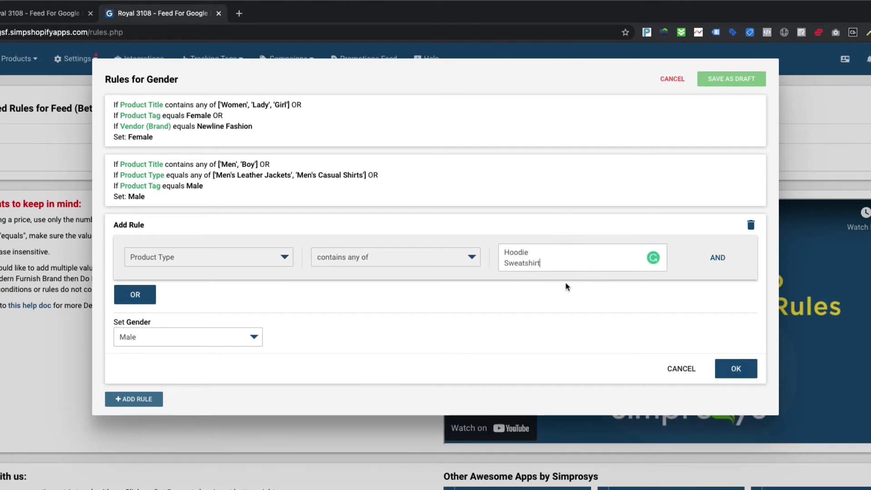
- Set the new rule's gender value to Unisex and save it
{"action": "left_click", "coordinate": [199, 337]}
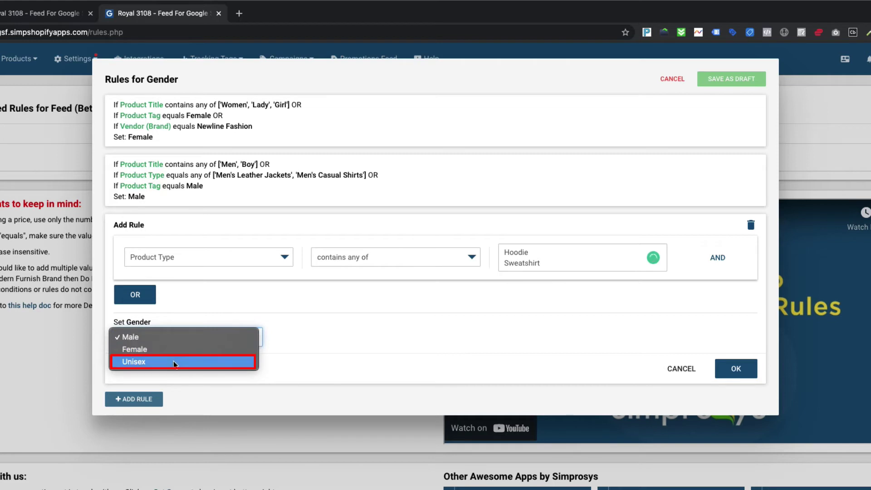
{"action": "left_click", "coordinate": [174, 362]}
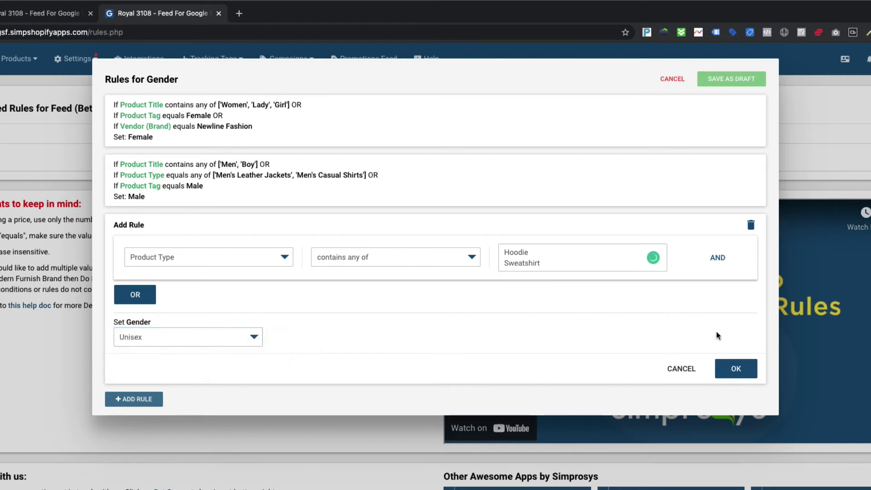
{"action": "left_click", "coordinate": [731, 365]}
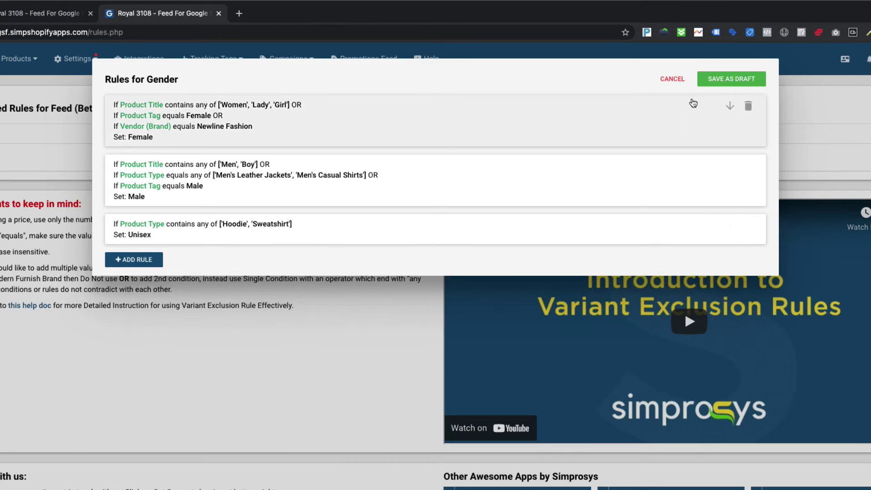
- Save all three gender rules, Female, Male and Unisex, as a draft in the Rules for Gender dialog
{"action": "left_click", "coordinate": [720, 77]}
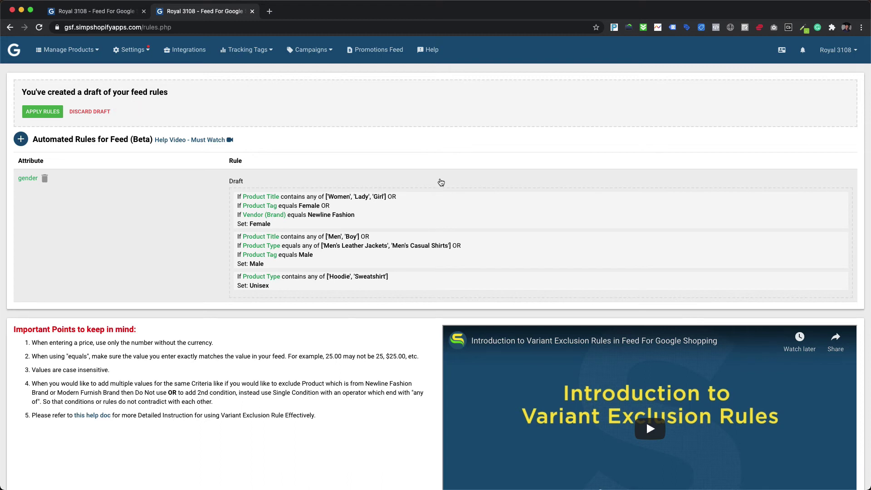
- Apply the drafted Female, Male and Unisex gender rules to all products and acknowledge the success message
{"action": "left_click", "coordinate": [53, 114]}
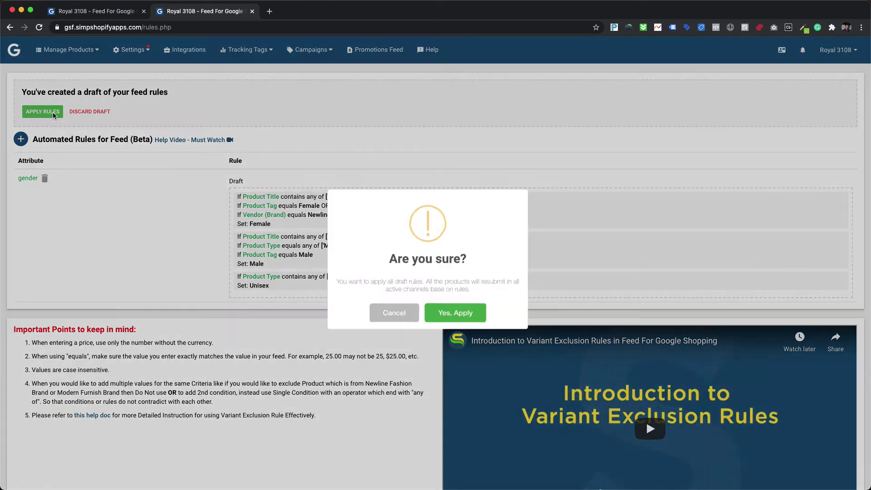
{"action": "left_click", "coordinate": [457, 318]}
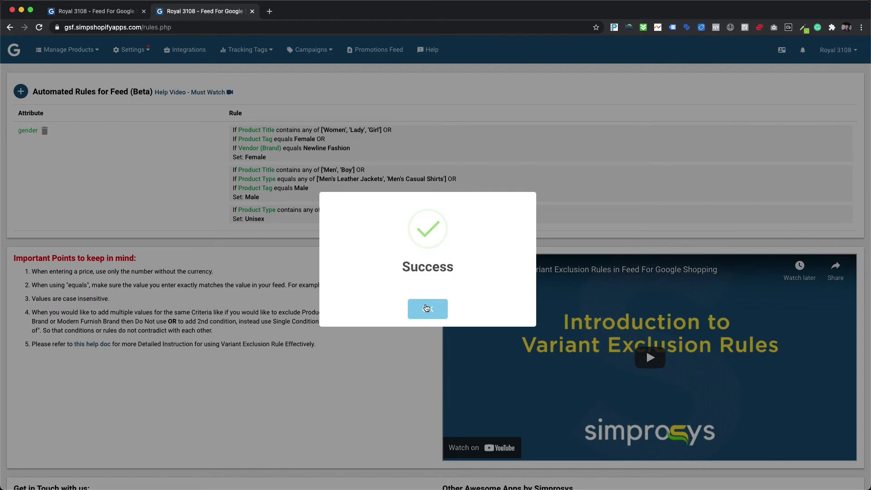
{"action": "left_click", "coordinate": [426, 308]}
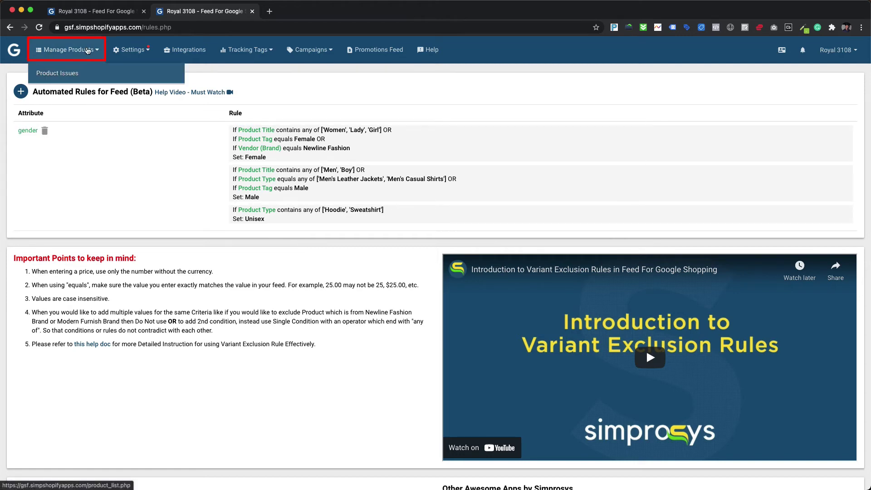
- Open Manage Products and search the product list for 'Women', narrowing it to 8 of 55 products
{"action": "left_click", "coordinate": [88, 51]}
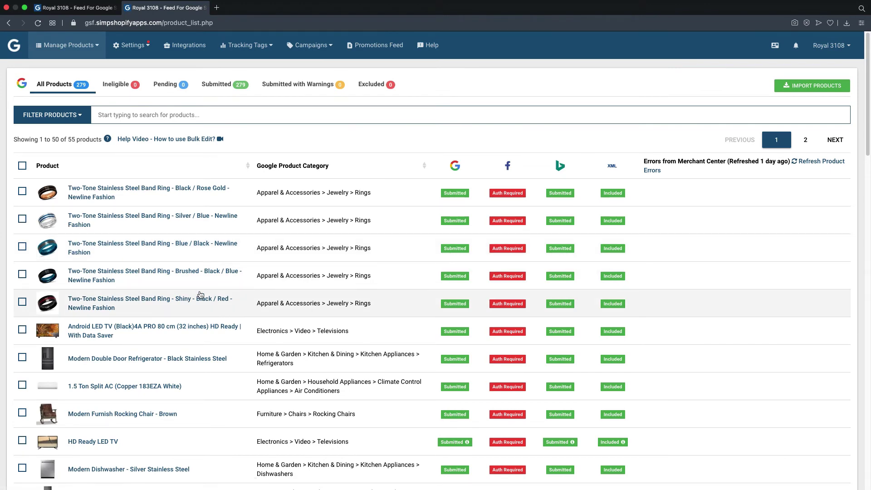
{"action": "scroll", "coordinate": [200, 295], "scroll_direction": "down", "scroll_amount": 10}
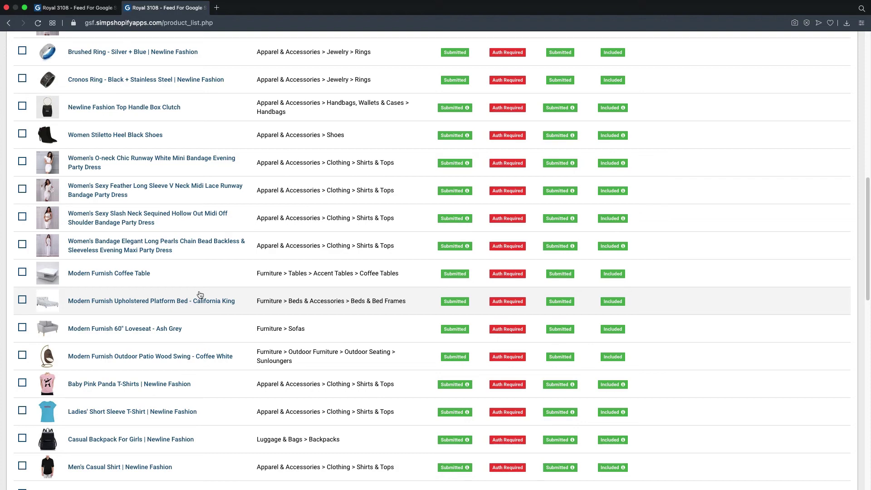
{"action": "scroll", "coordinate": [199, 295], "scroll_direction": "up", "scroll_amount": 10}
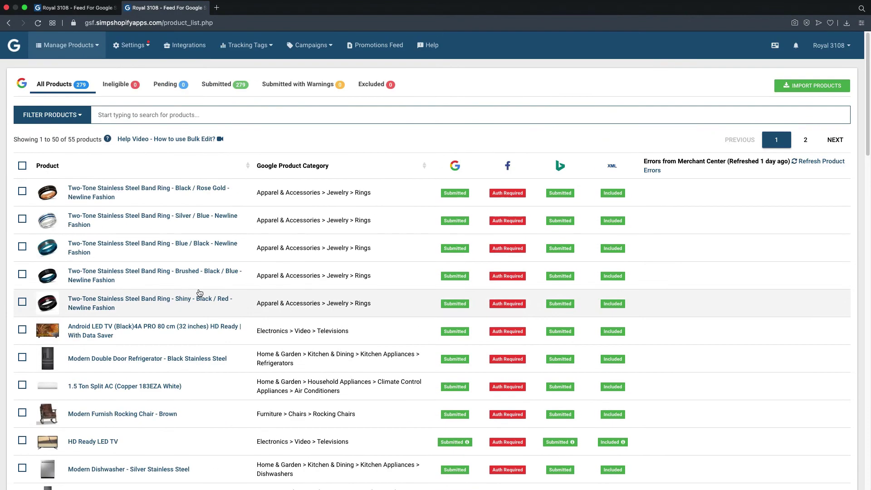
{"action": "left_click", "coordinate": [144, 109]}
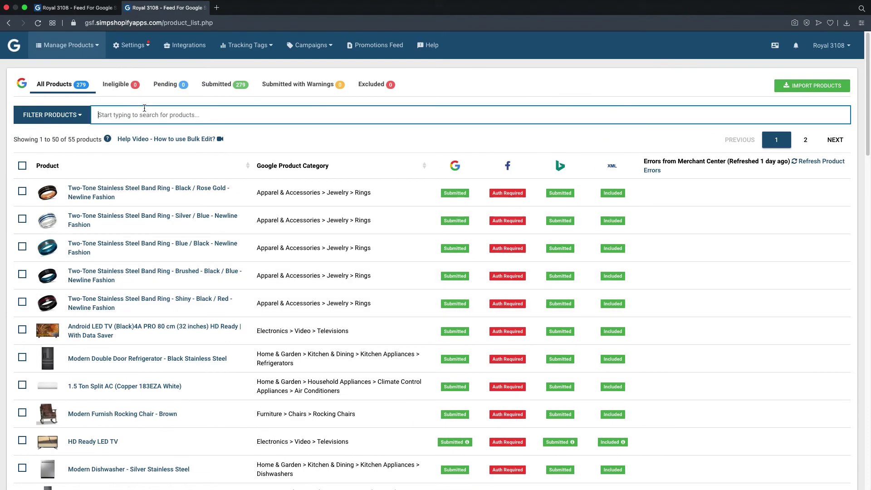
{"action": "type", "text": "Women"}
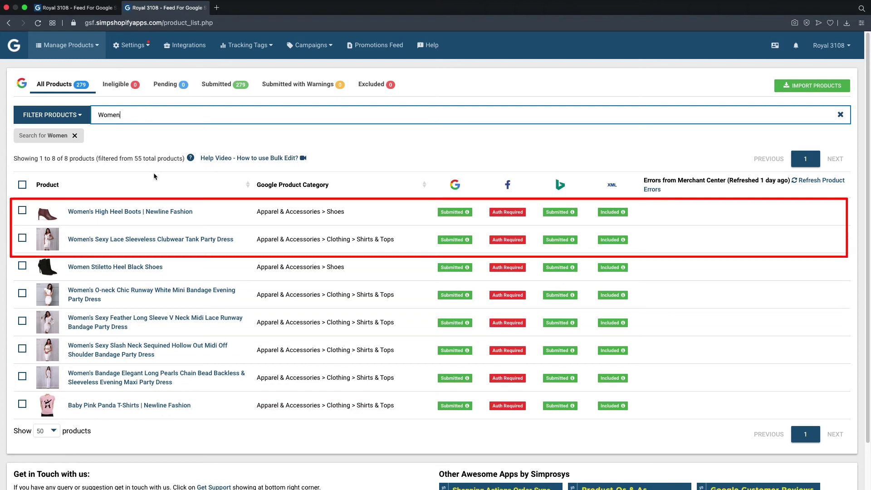
{"action": "left_click", "coordinate": [163, 215]}
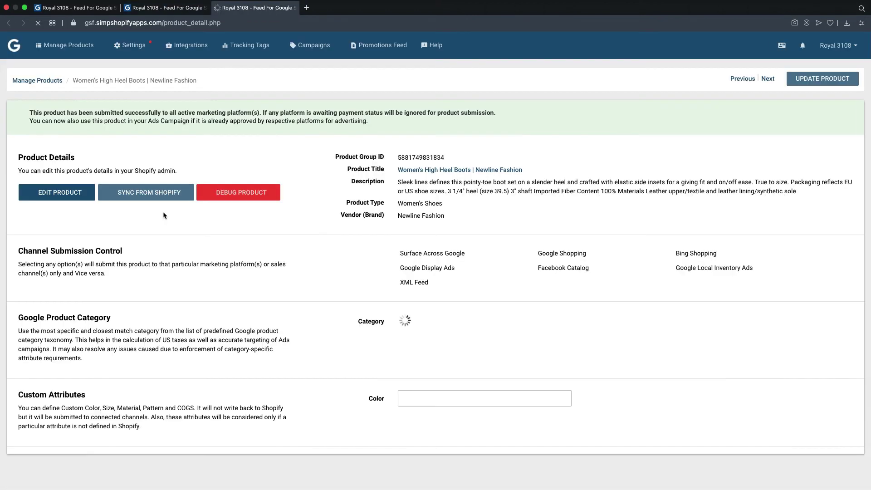
{"action": "scroll", "coordinate": [512, 211], "scroll_direction": "down", "scroll_amount": 8}
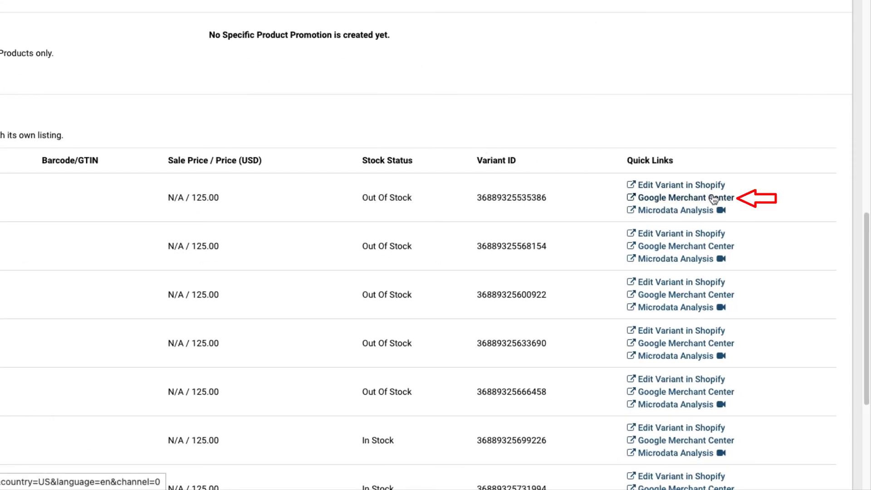
- Open the 7 / Brown boots variant in Merchant Center and expand Raw feed attributes to confirm gender female
{"action": "left_click", "coordinate": [713, 200]}
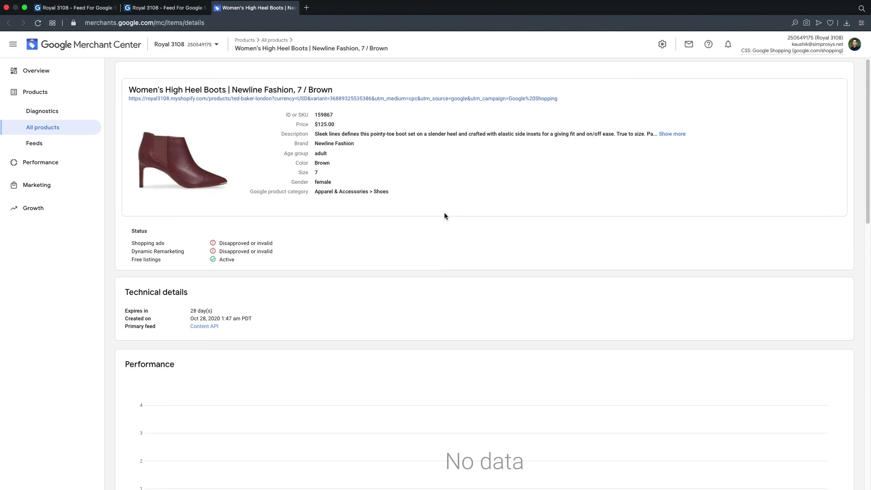
{"action": "scroll", "coordinate": [443, 217], "scroll_direction": "down", "scroll_amount": 5}
{"action": "scroll", "coordinate": [442, 216], "scroll_direction": "down", "scroll_amount": 10}
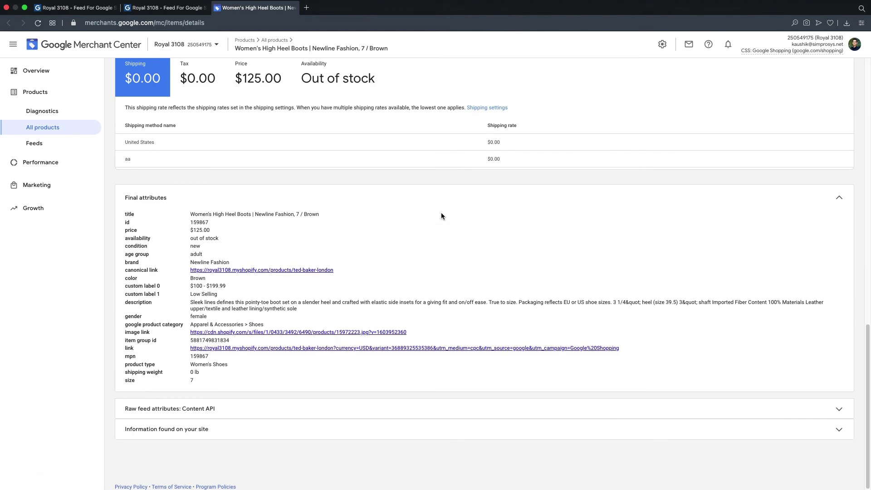
{"action": "left_click", "coordinate": [365, 409]}
{"action": "scroll", "coordinate": [308, 361], "scroll_direction": "down", "scroll_amount": 3}
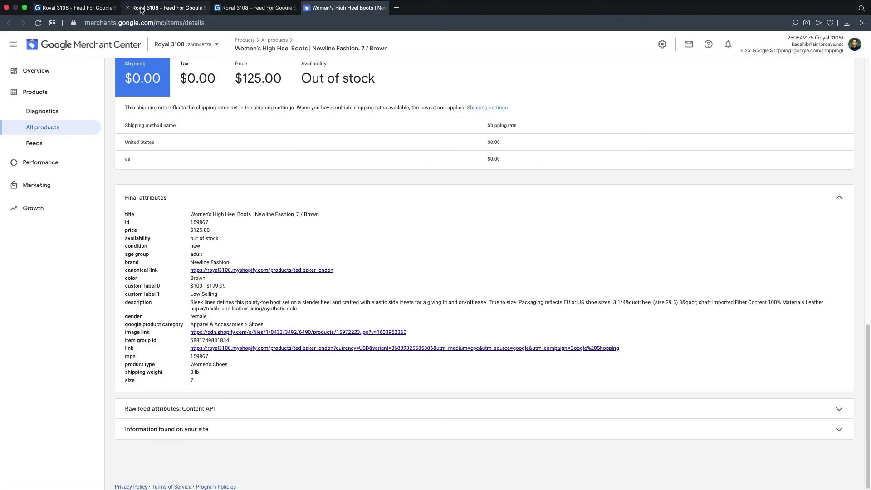
- Replace the search with 'hoodie' and open the Brown University Bears hoodie, showing its blank Gender
{"action": "left_click", "coordinate": [166, 8]}
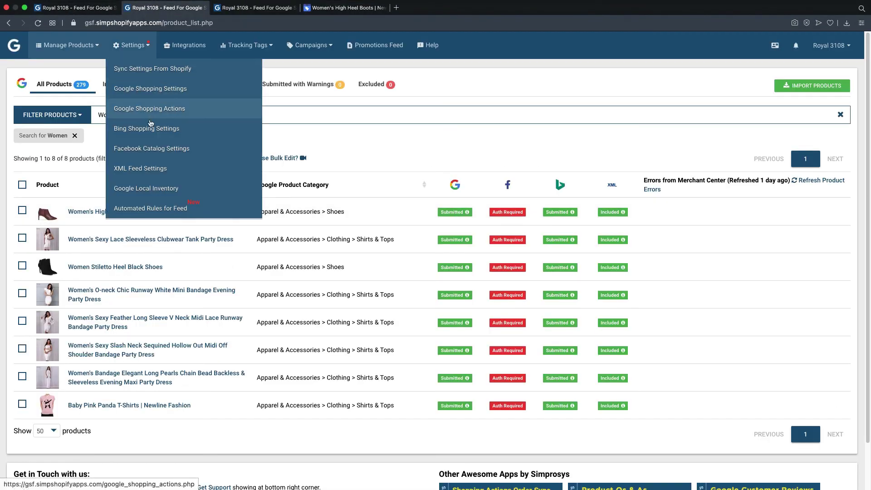
{"action": "triple_click", "coordinate": [296, 116]}
{"action": "key", "text": "BackSpace"}
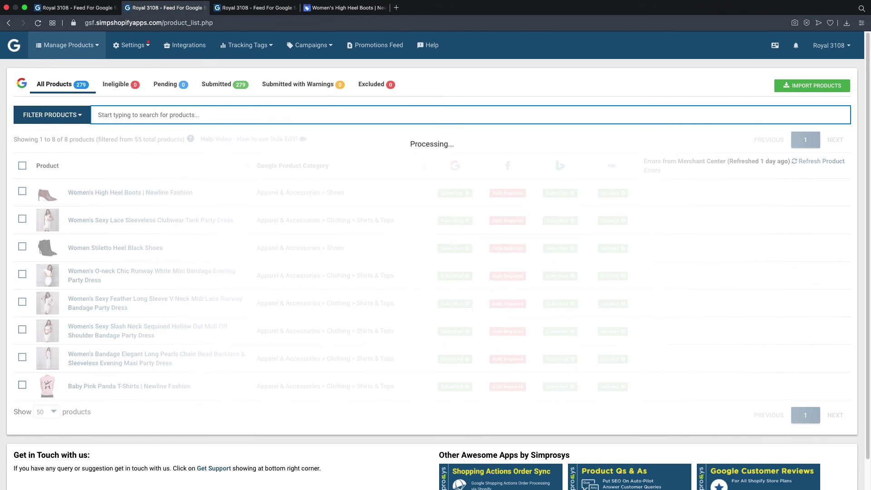
{"action": "type", "text": "hoodie"}
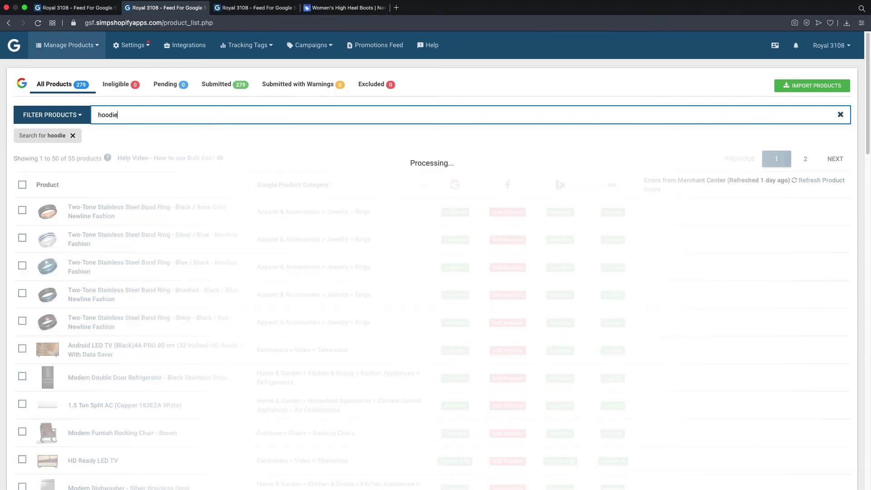
{"action": "left_click", "coordinate": [132, 209]}
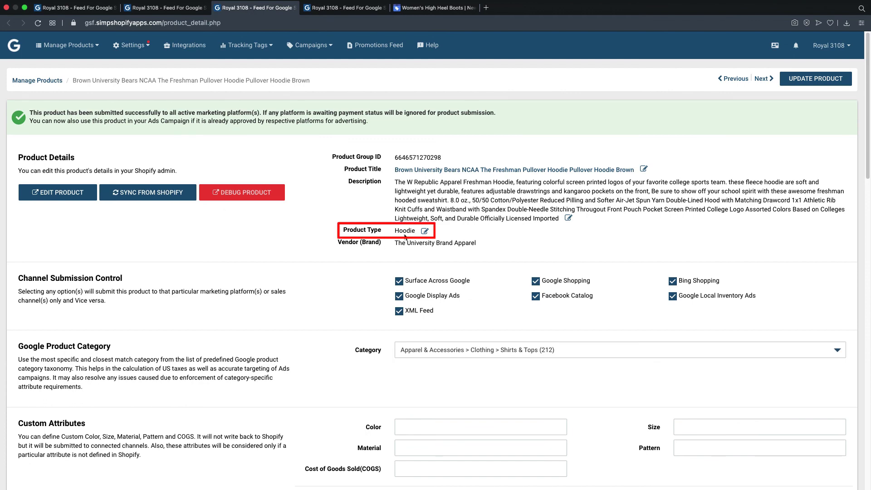
{"action": "scroll", "coordinate": [424, 281], "scroll_direction": "down", "scroll_amount": 9}
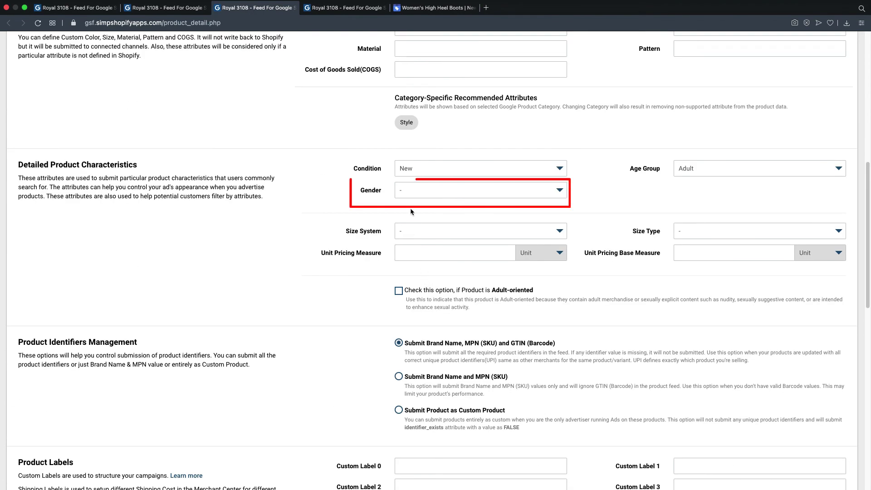
{"action": "scroll", "coordinate": [406, 198], "scroll_direction": "down", "scroll_amount": 1}
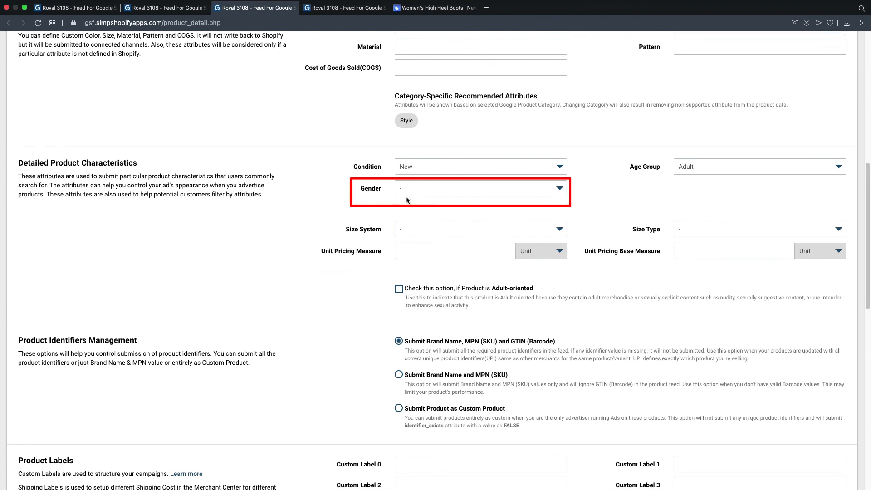
{"action": "scroll", "coordinate": [406, 200], "scroll_direction": "down", "scroll_amount": 12}
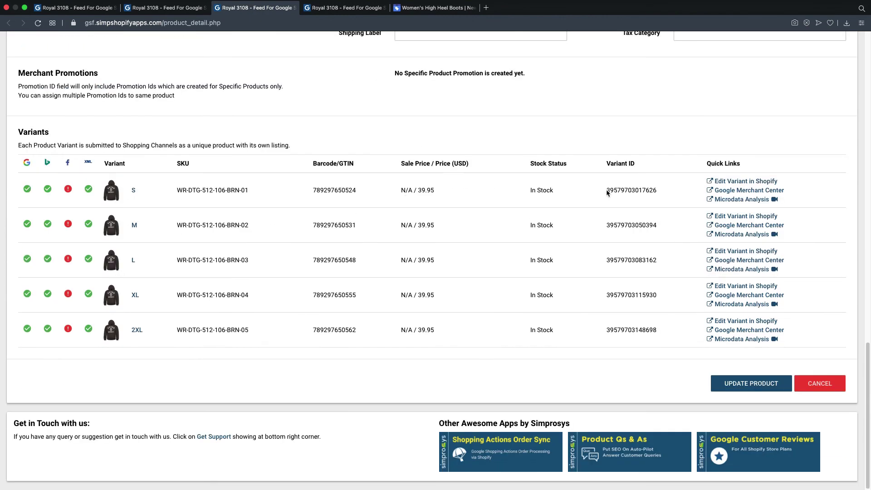
- Open the hoodie's size S listing in Merchant Center to confirm gender unisex in final and raw attributes
{"action": "left_click", "coordinate": [746, 189]}
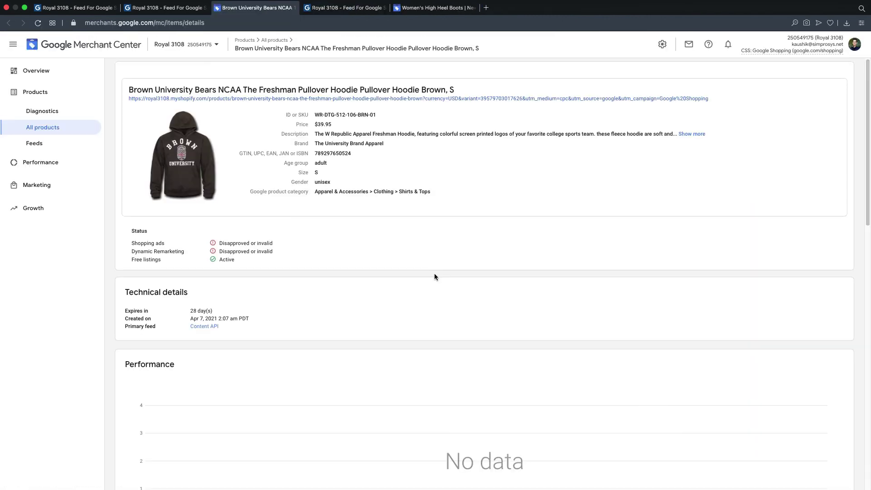
{"action": "scroll", "coordinate": [434, 277], "scroll_direction": "down", "scroll_amount": 15}
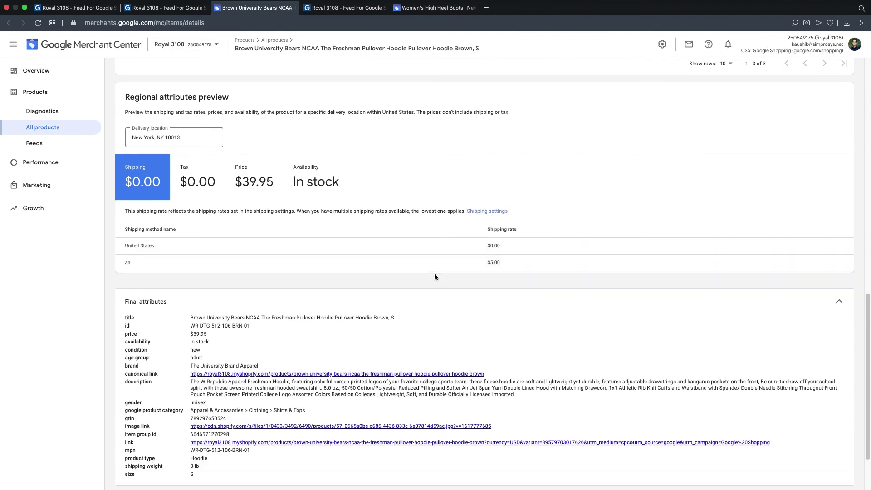
{"action": "scroll", "coordinate": [313, 428], "scroll_direction": "down", "scroll_amount": 5}
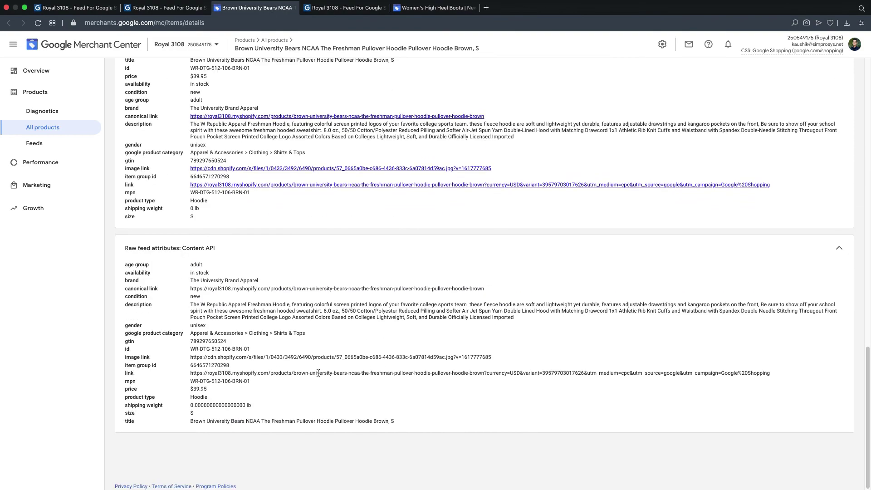